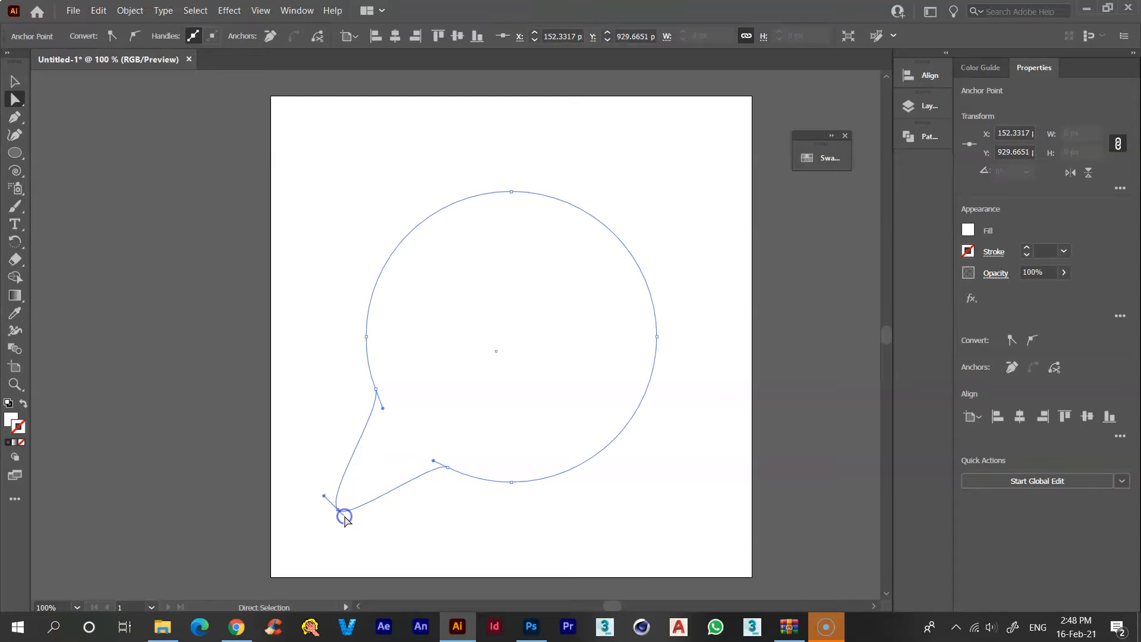
Step: Convert the speech bubble tail's tip to a corner point and straighten both sides of the tail
click(112, 37)
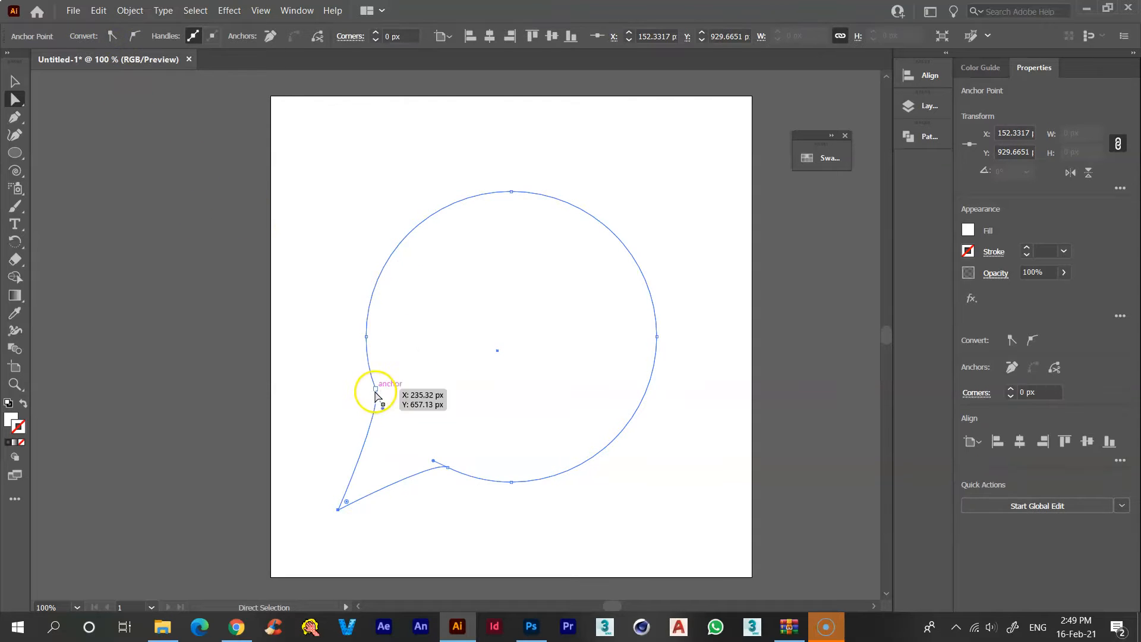
click(376, 390)
drag(364, 428, 419, 478)
Step: Fill the speech bubble with green and give it a light grey stroke
click(15, 81)
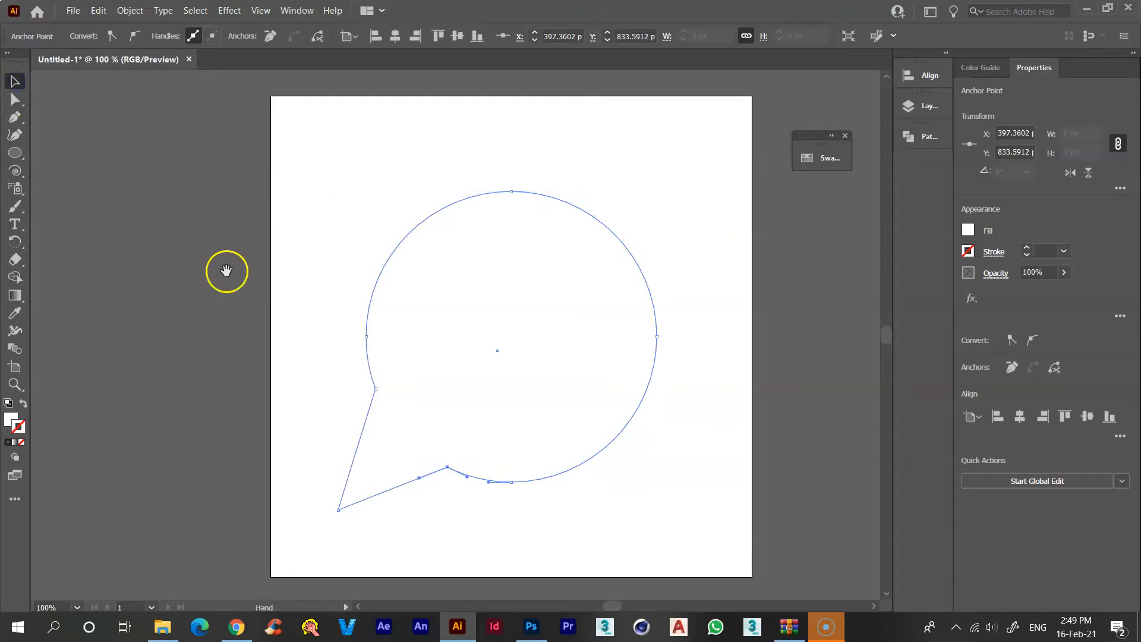
drag(227, 271, 251, 265)
drag(385, 175, 538, 317)
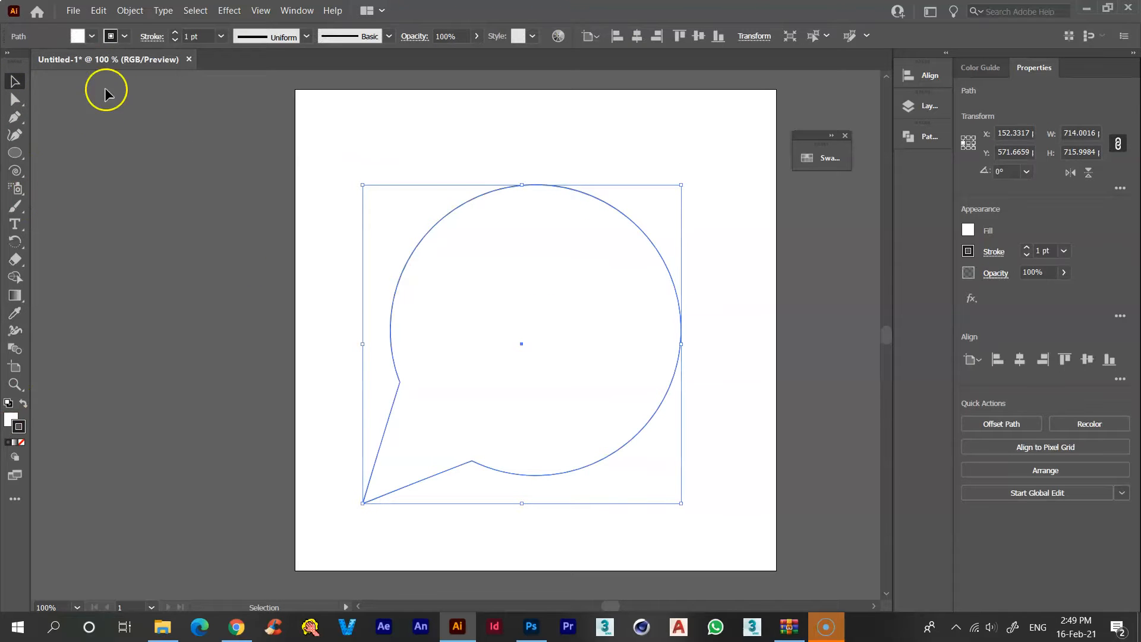
click(92, 37)
click(40, 74)
click(119, 37)
click(119, 37)
click(124, 103)
Step: Align the bubble's stroke to the inside, set its weight to 27 pt, and deselect the bubble
click(149, 36)
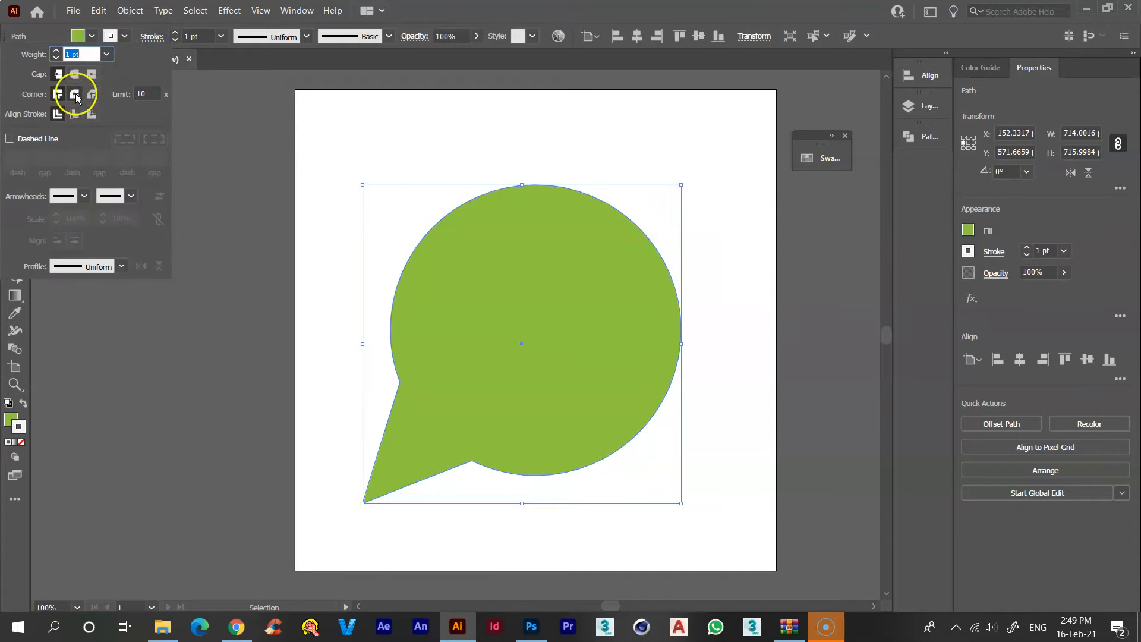
click(209, 43)
scroll(198, 42, up, 18)
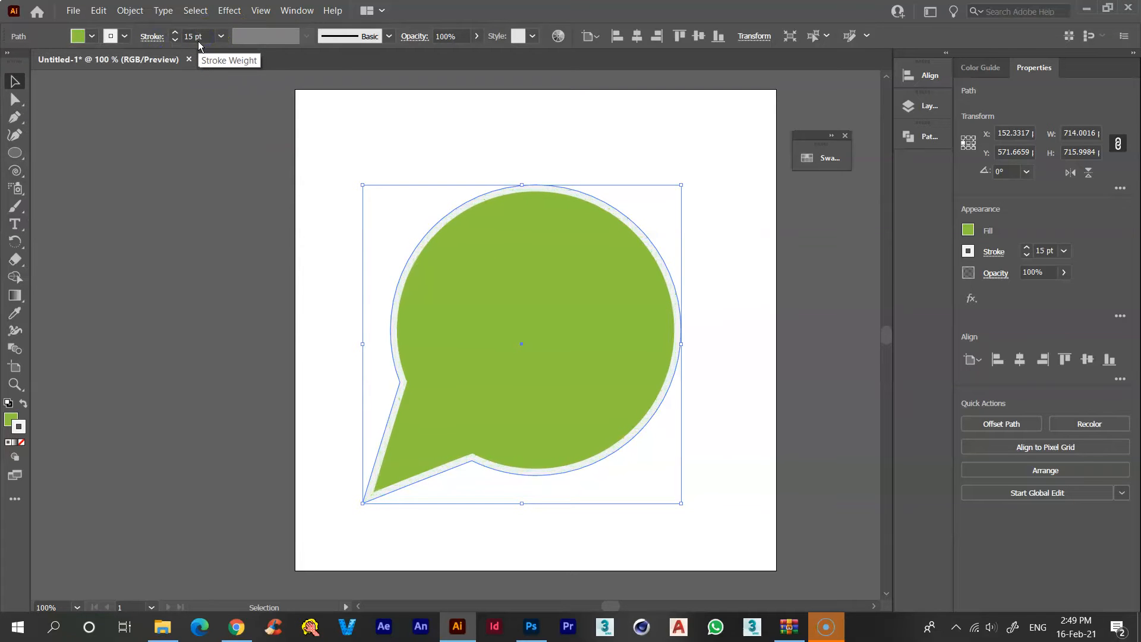
scroll(199, 42, up, 4)
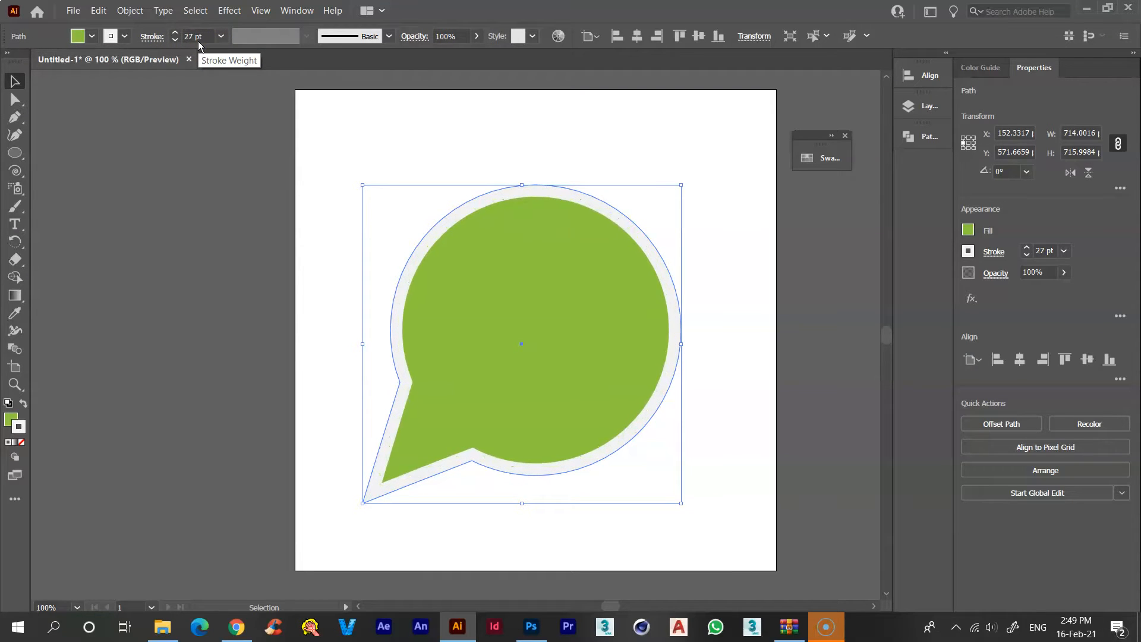
click(112, 383)
click(471, 390)
click(280, 317)
Step: Draw a 212 px square outside the artboard with the default fill and stroke
drag(16, 153, 103, 223)
drag(195, 209, 397, 225)
drag(15, 152, 65, 155)
drag(220, 242, 315, 337)
key(d)
scroll(216, 277, up, 3)
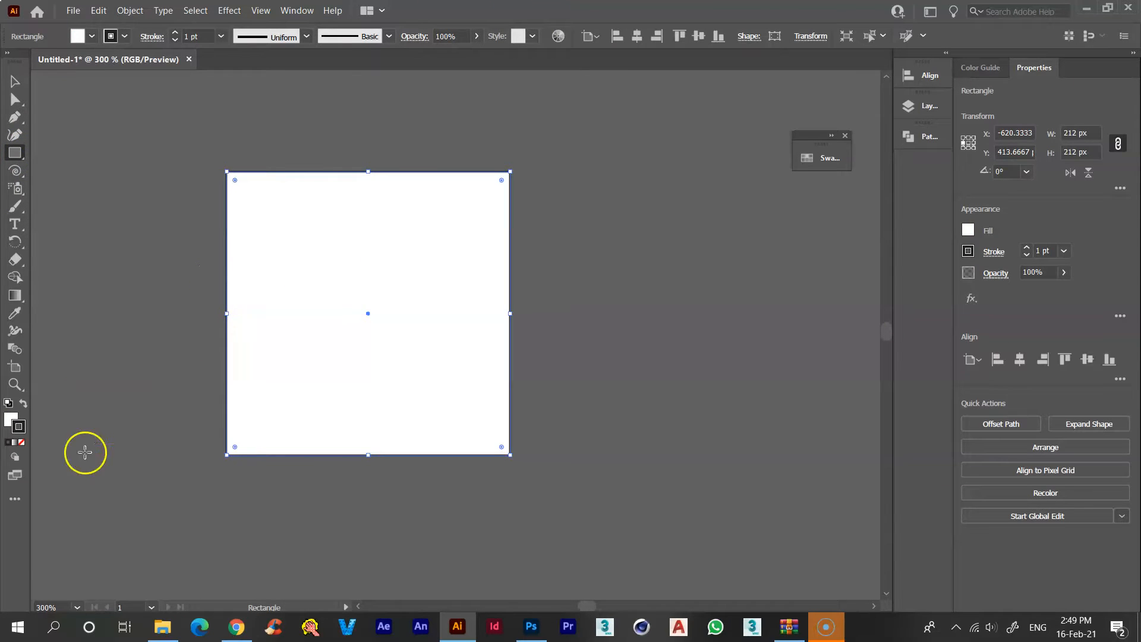
Step: Remove the square's fill and rotate it 45° into a diamond
click(9, 419)
click(22, 442)
click(15, 81)
drag(352, 244, 328, 223)
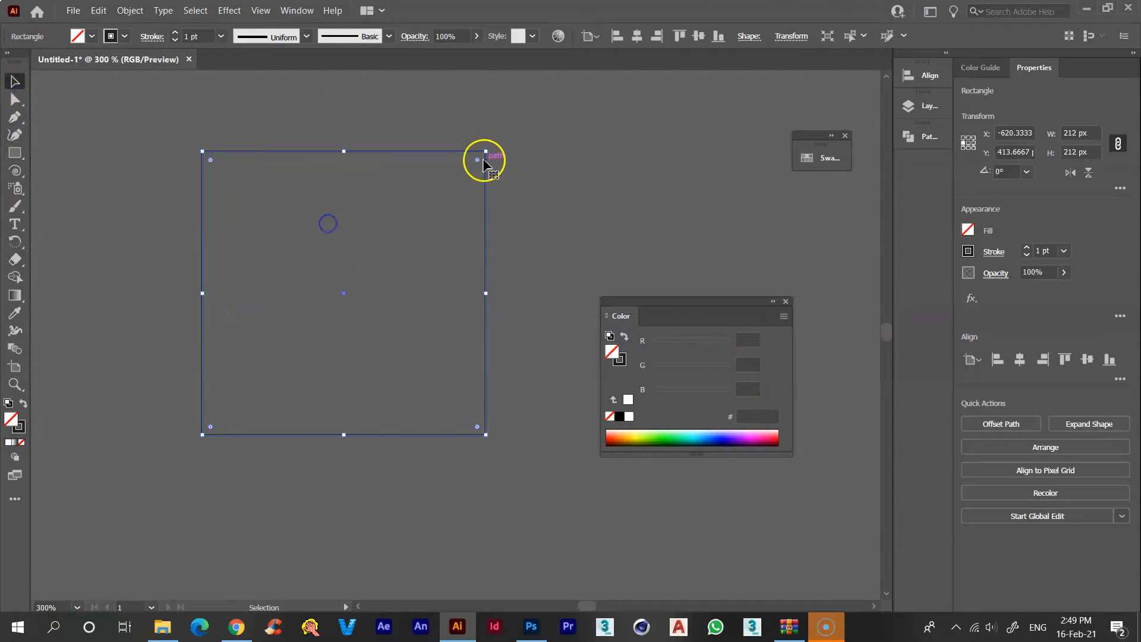
drag(468, 138, 376, 132)
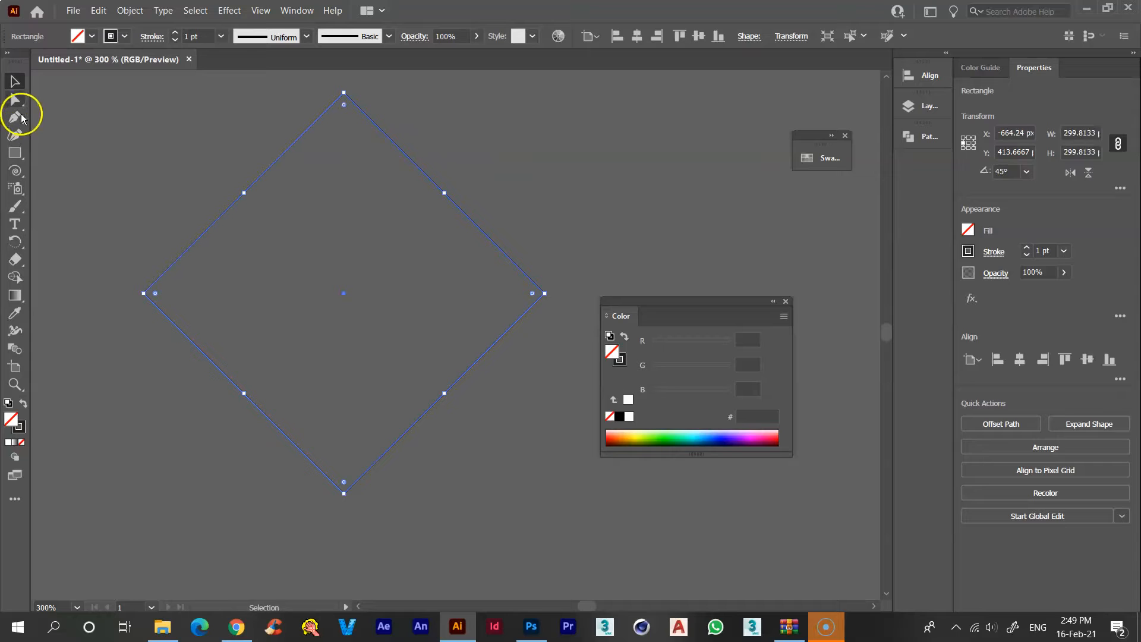
Step: Cut the diamond's path at its top and right anchors and delete the upper-right segment
click(16, 101)
click(343, 93)
click(315, 36)
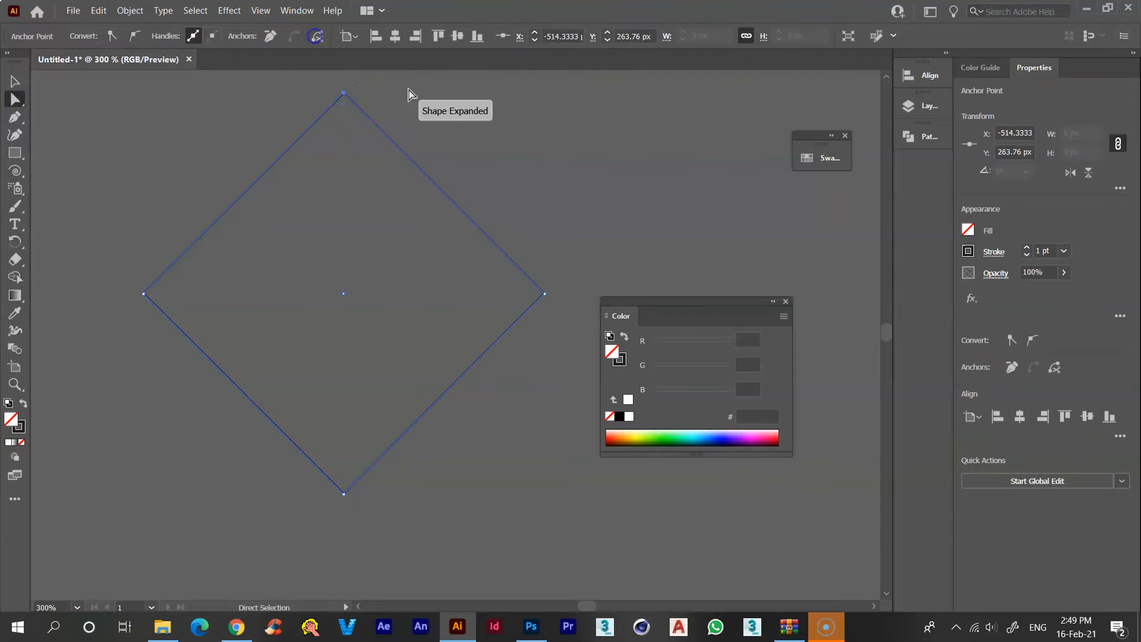
click(544, 293)
click(317, 37)
click(455, 130)
drag(415, 166, 445, 156)
key(Delete)
Step: Shorten the diamond's two open parallel sides equally by moving their end anchors towards the lower-left edge
click(345, 93)
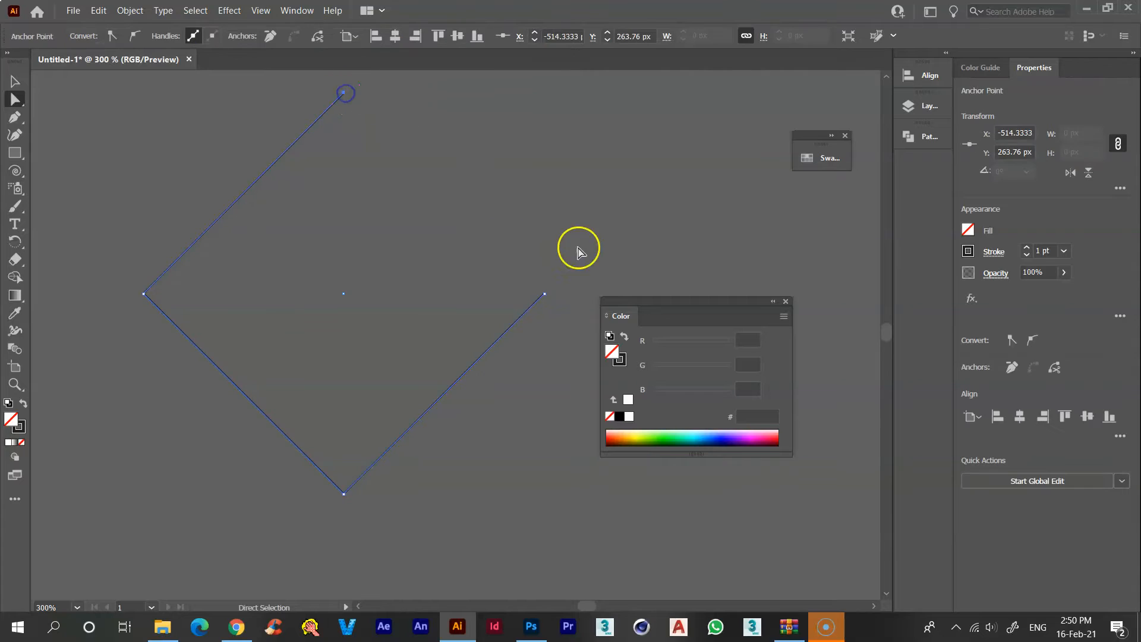
drag(545, 299, 396, 420)
click(375, 363)
Step: Draw a 315° line about 39.4 px wide and high from the upper open end, and copy it to the lower end
drag(15, 155, 84, 225)
drag(206, 230, 259, 282)
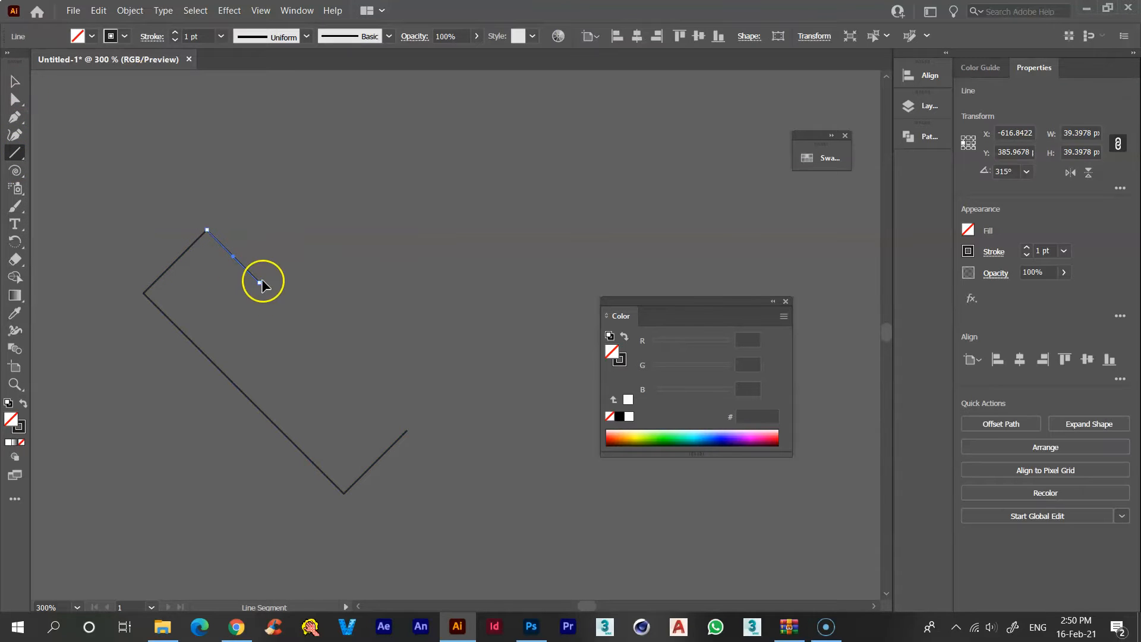
drag(200, 241, 397, 416)
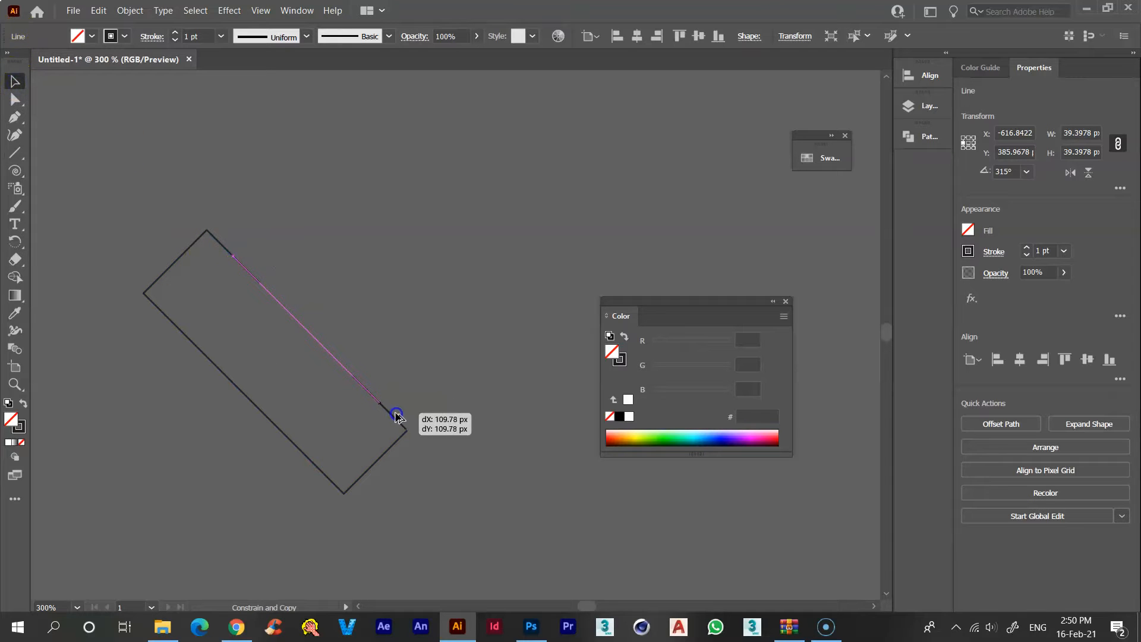
click(420, 400)
Step: Join both short line segments to the ends of the open outline
scroll(411, 437, up, 5)
scroll(414, 405, down, 4)
click(389, 301)
drag(160, 177, 158, 114)
right_click(204, 140)
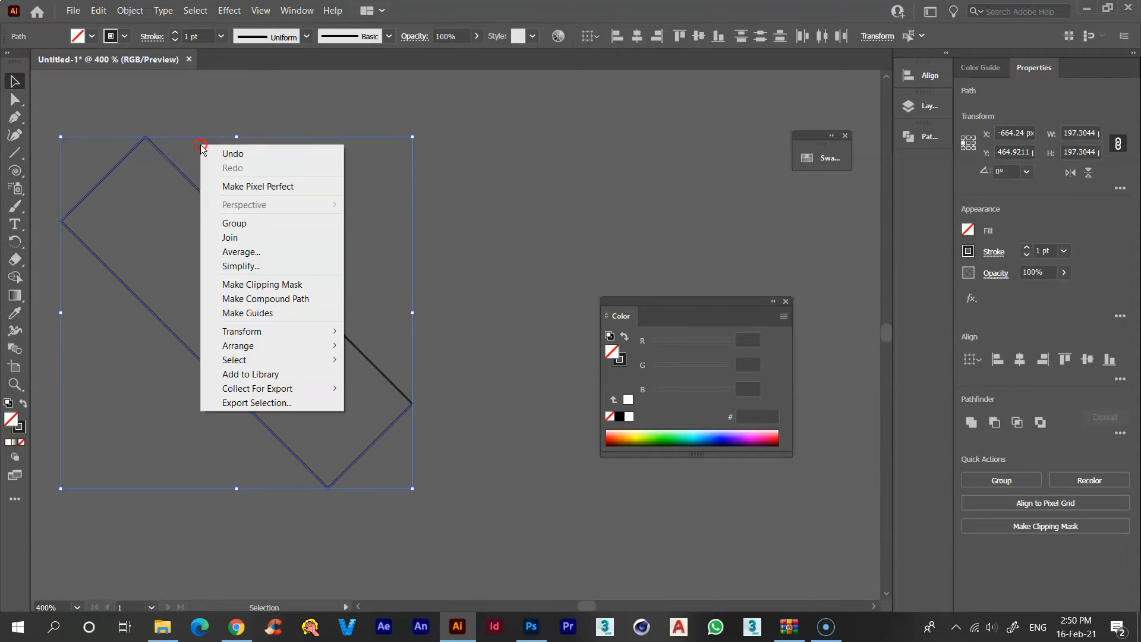
click(247, 240)
click(396, 463)
drag(379, 469, 376, 470)
right_click(453, 424)
click(485, 248)
click(466, 311)
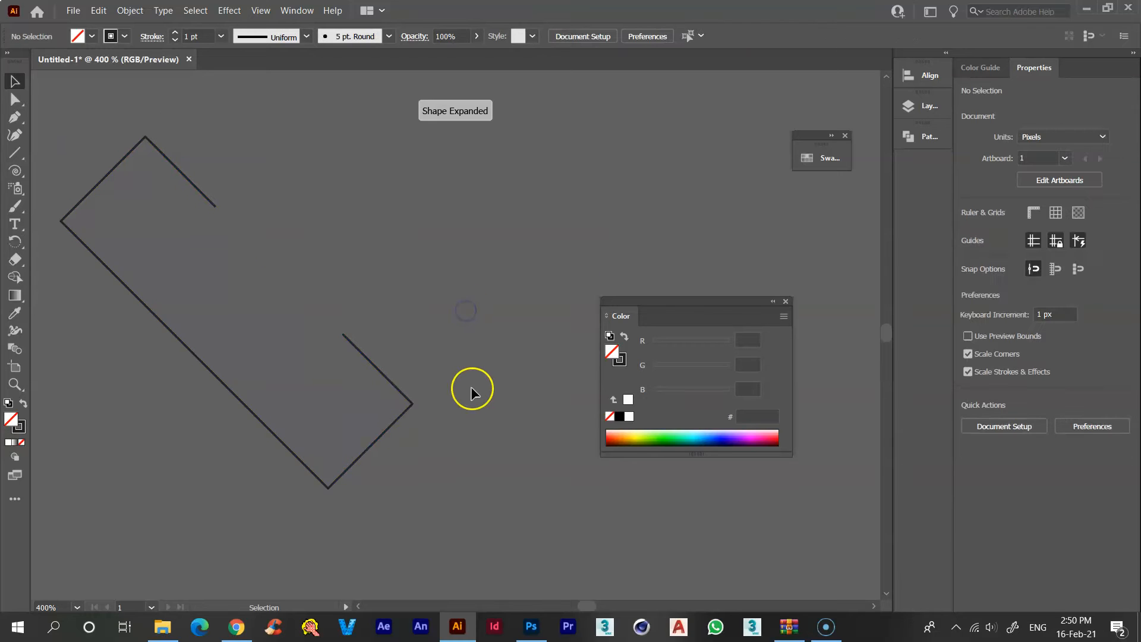
Step: Remove the redundant anchor point at the outline's right corner
scroll(415, 404, up, 8)
click(15, 100)
drag(379, 391, 413, 379)
key(ctrl+z)
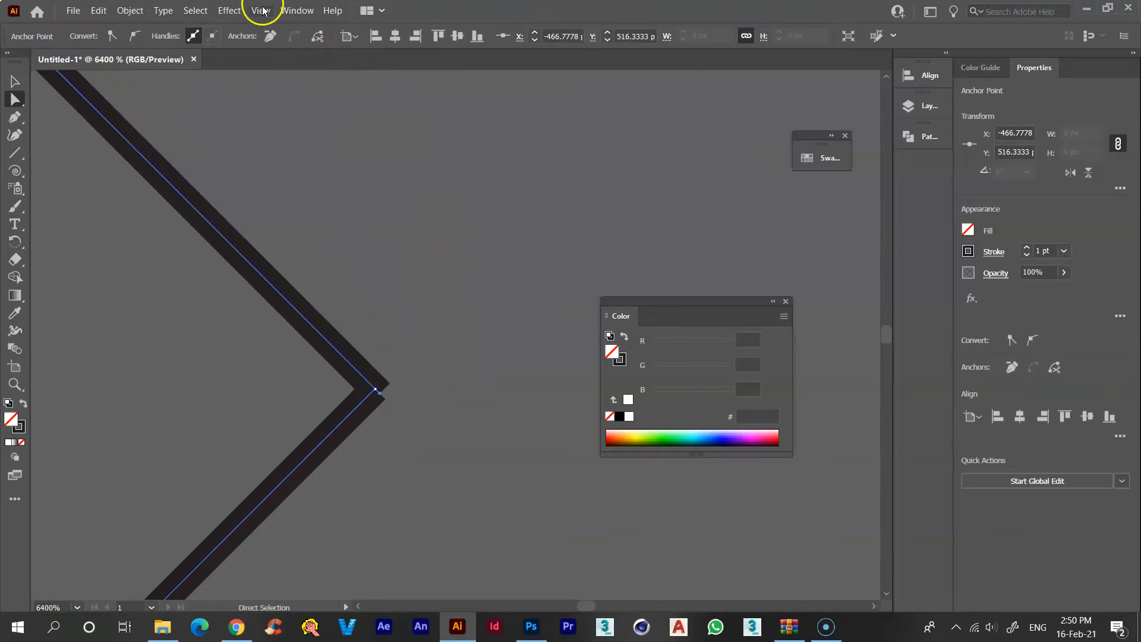
click(270, 36)
click(448, 223)
Step: Draw a 225° line about 20.4 px wide and high inwards from the upper segment's open end
scroll(449, 224, down, 9)
drag(482, 178, 539, 296)
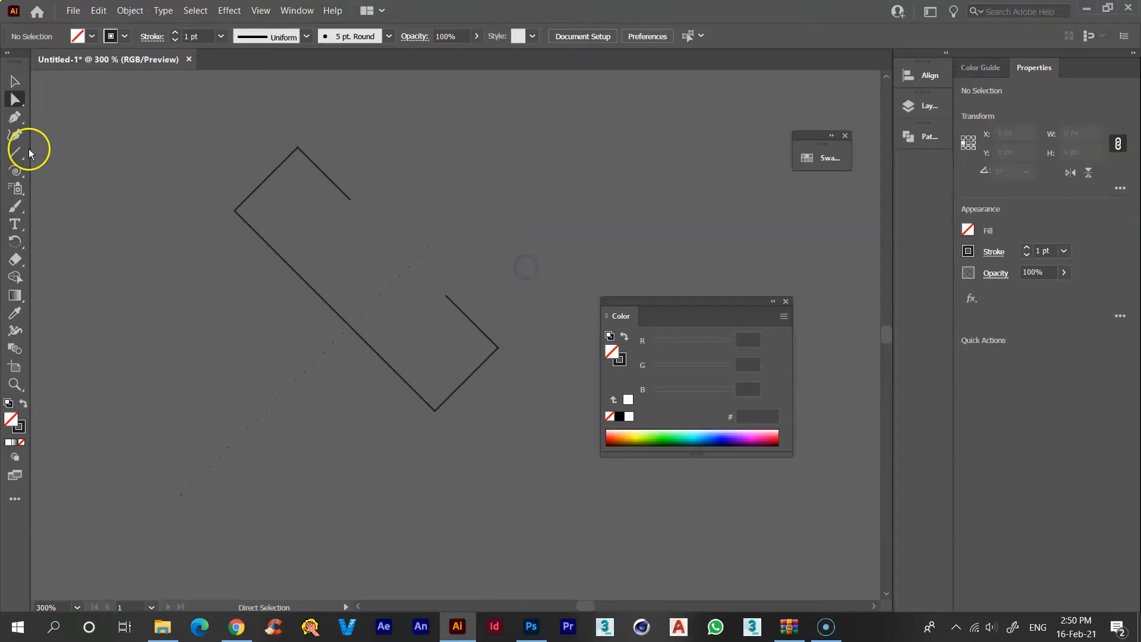
drag(352, 207, 323, 227)
Step: Copy the short inward line to the lower segment's open end and snap it onto the endpoint
click(16, 81)
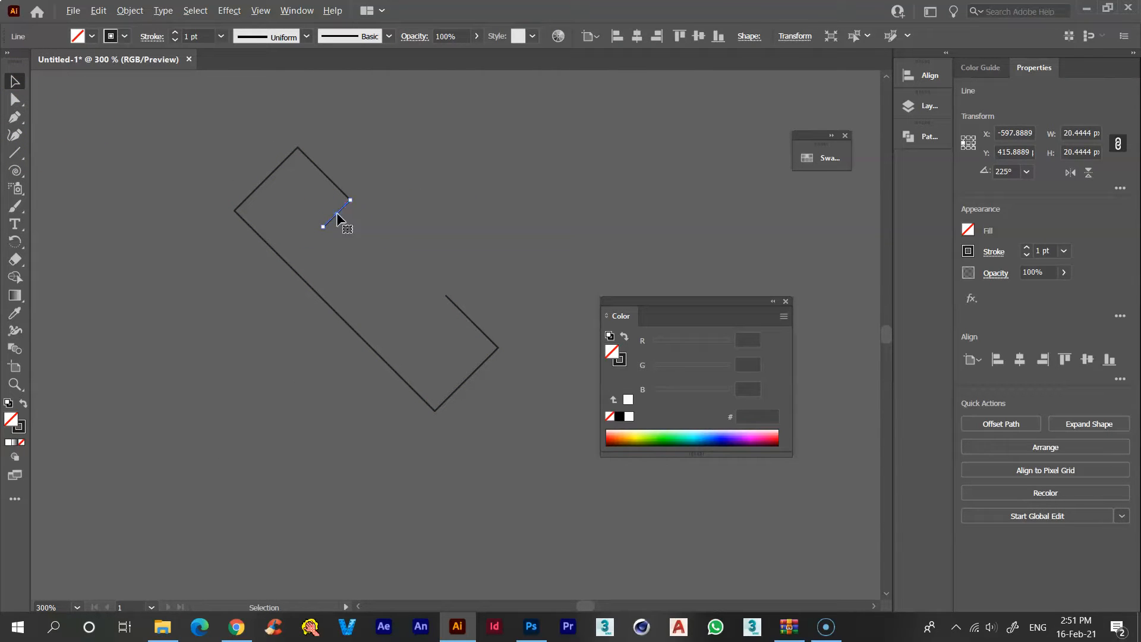
click(338, 222)
click(345, 210)
scroll(344, 213, up, 3)
drag(338, 202, 574, 452)
drag(541, 362, 366, 220)
scroll(366, 221, up, 1)
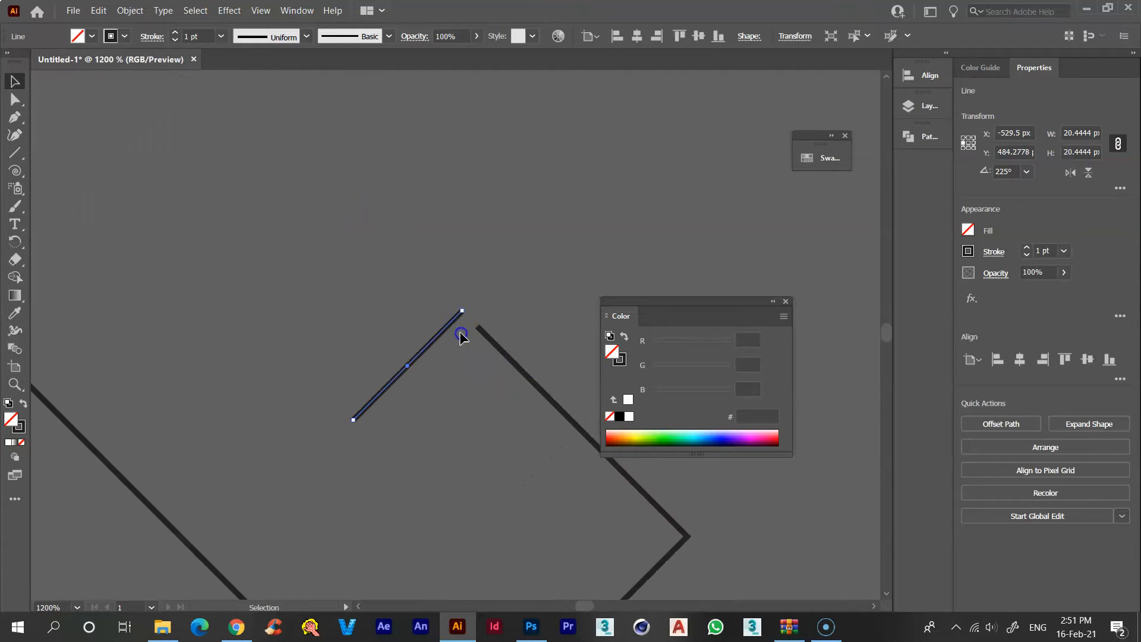
drag(454, 322, 470, 338)
Step: Join the lower inward line to the outline and remove the duplicate anchor at their shared corner
key(ctrl+a)
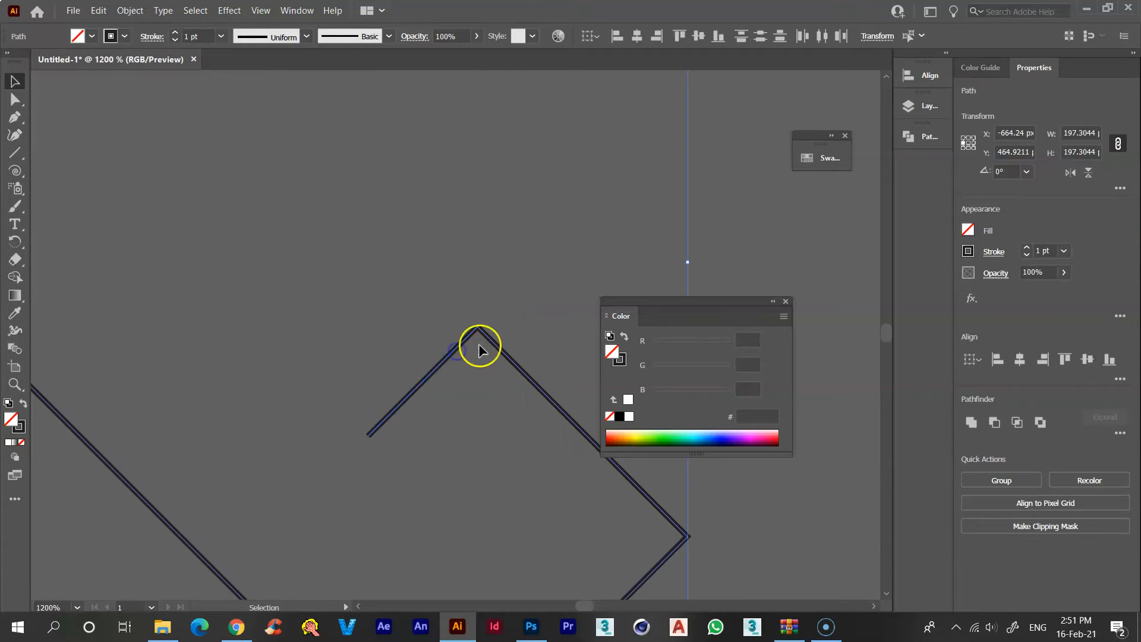
right_click(479, 344)
click(523, 438)
click(517, 293)
scroll(480, 342, up, 3)
scroll(480, 341, down, 1)
click(16, 100)
scroll(477, 336, up, 4)
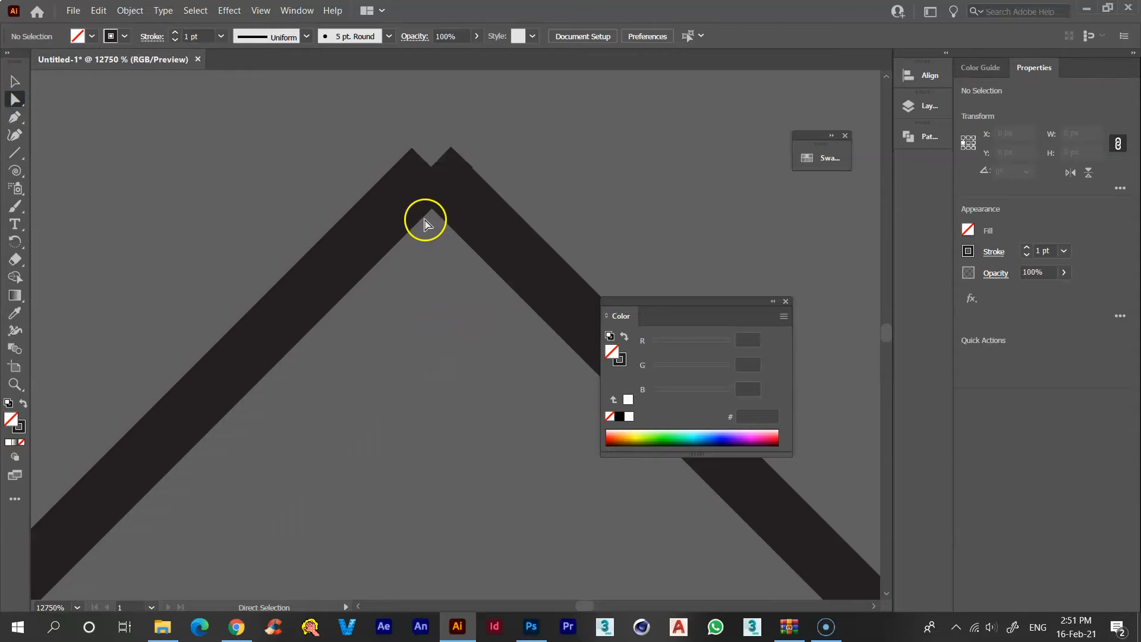
click(407, 189)
click(433, 171)
click(291, 37)
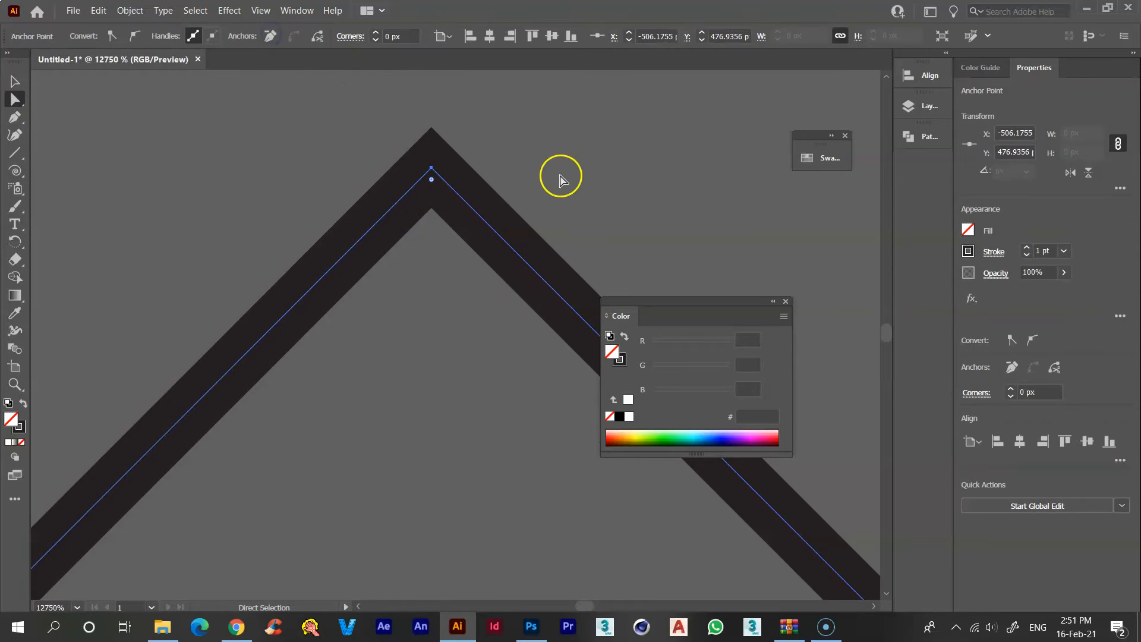
Step: Join the upper inward line to the outline at their shared corner
scroll(561, 179, down, 3)
scroll(563, 181, down, 4)
drag(372, 158, 573, 464)
drag(517, 354, 622, 502)
shift+click(428, 276)
right_click(485, 262)
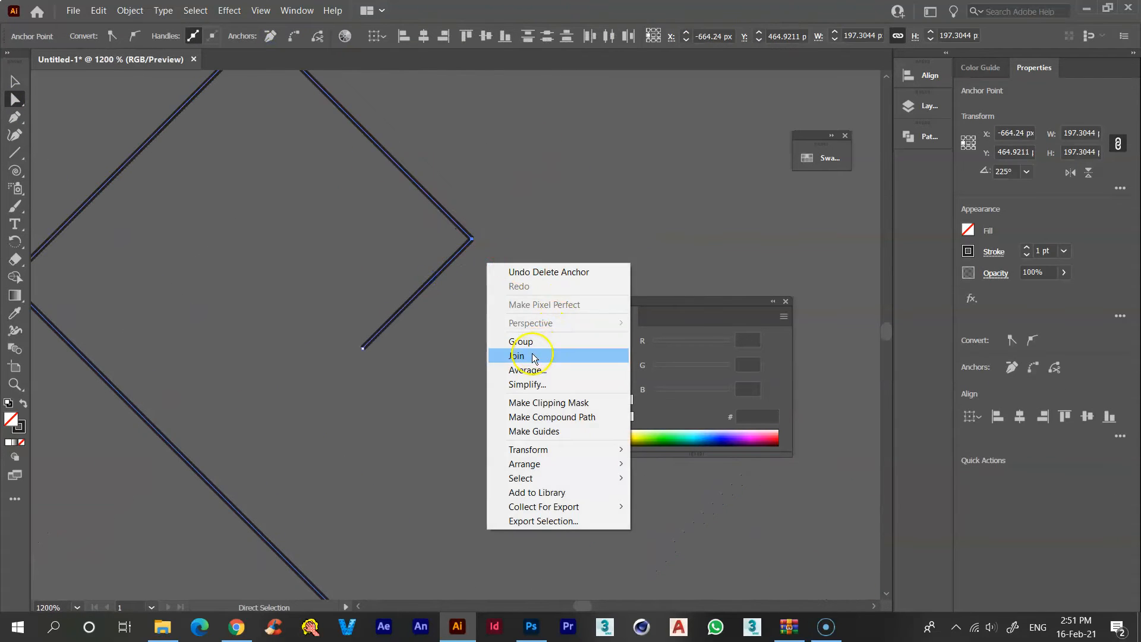
click(523, 356)
click(440, 341)
Step: Join the two remaining open ends to close the handset outline
scroll(200, 320, down, 2)
scroll(200, 321, down, 1)
drag(256, 330, 381, 455)
drag(190, 521, 189, 522)
right_click(378, 105)
click(412, 198)
drag(233, 238, 314, 223)
click(15, 99)
drag(220, 286, 239, 308)
drag(467, 538, 495, 574)
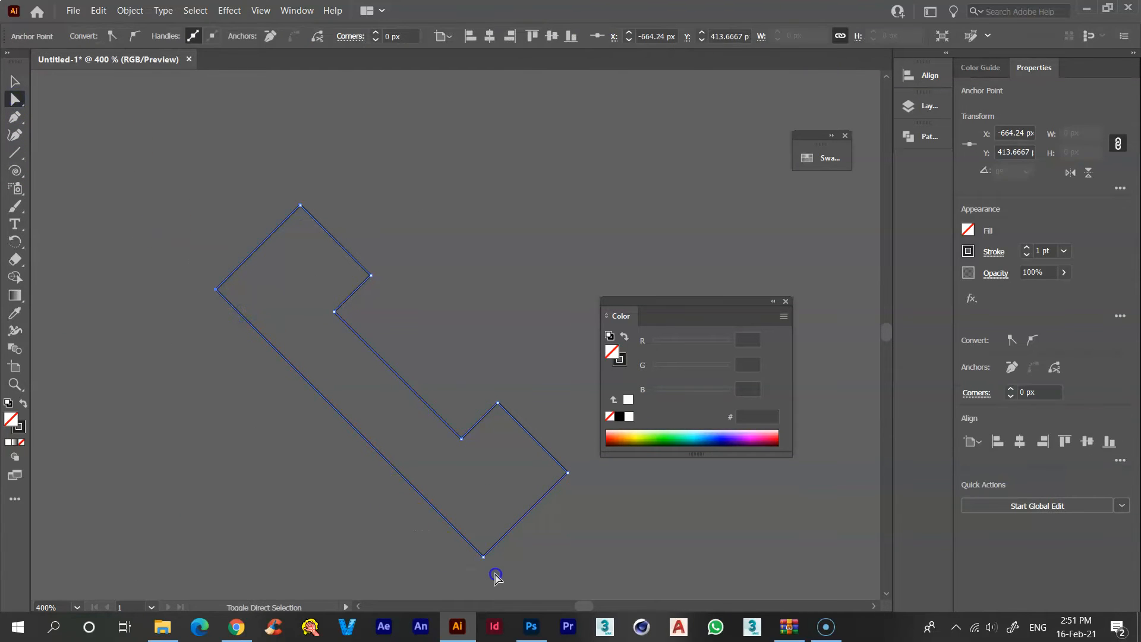
drag(585, 459, 561, 481)
click(281, 226)
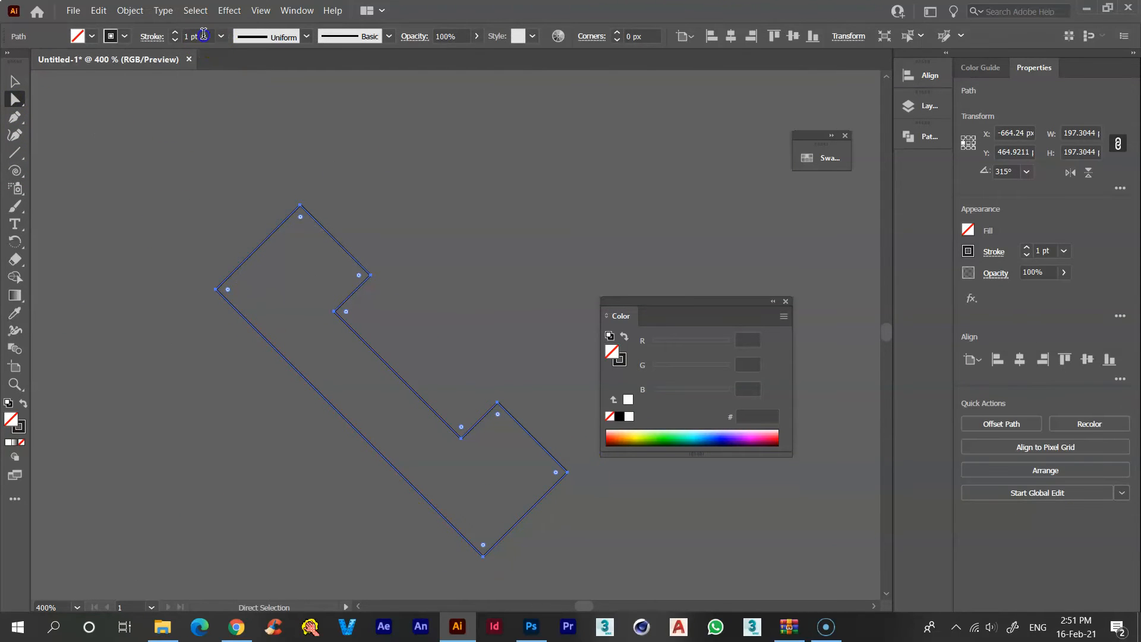
drag(203, 34, 41, 64)
text(4)
key(Return)
key(ctrl+z)
Step: Round the top and far-right outer corners of the handset with a 5 px radius
click(311, 195)
click(304, 218)
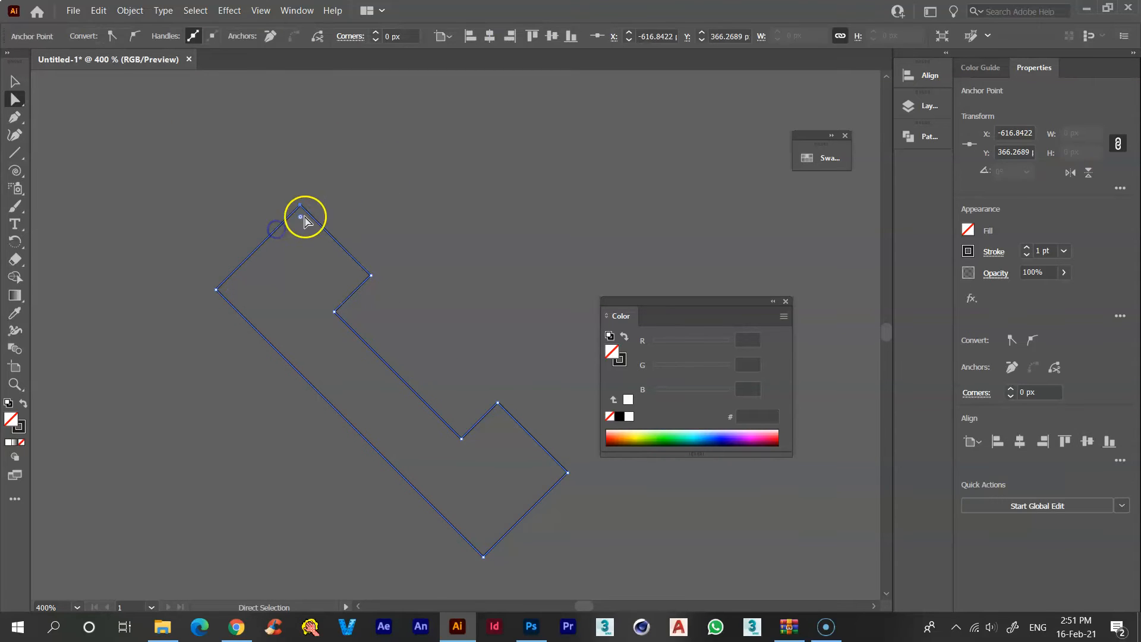
shift+click(568, 474)
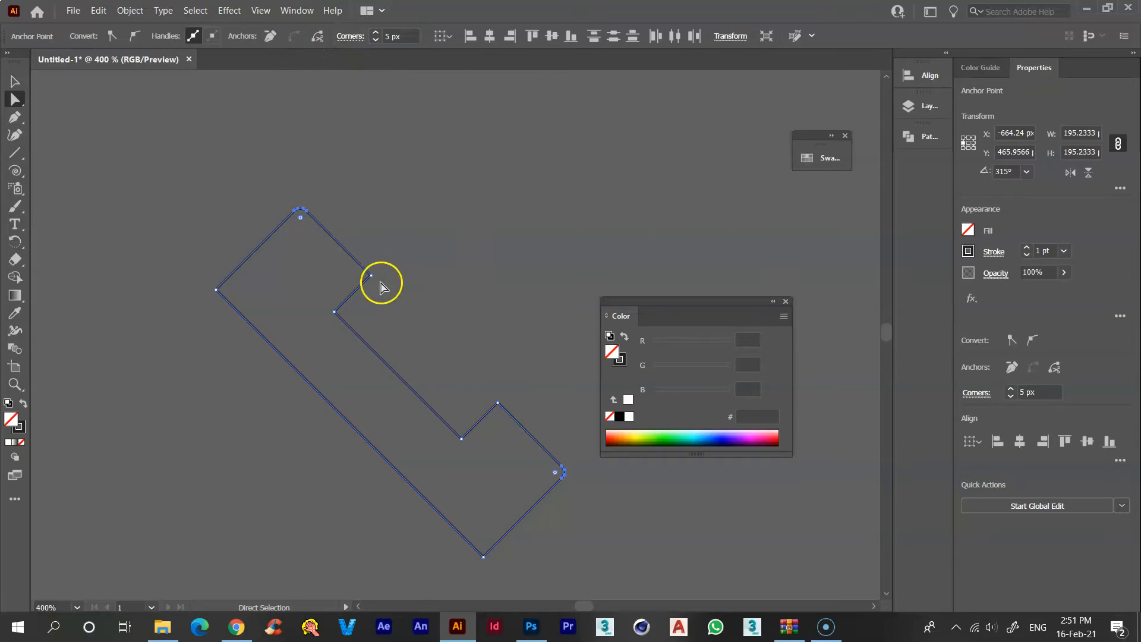
Step: Slightly round the earpiece and mouthpiece corners facing the notch, and round the two inner notch corners to 2 px
shift+click(498, 404)
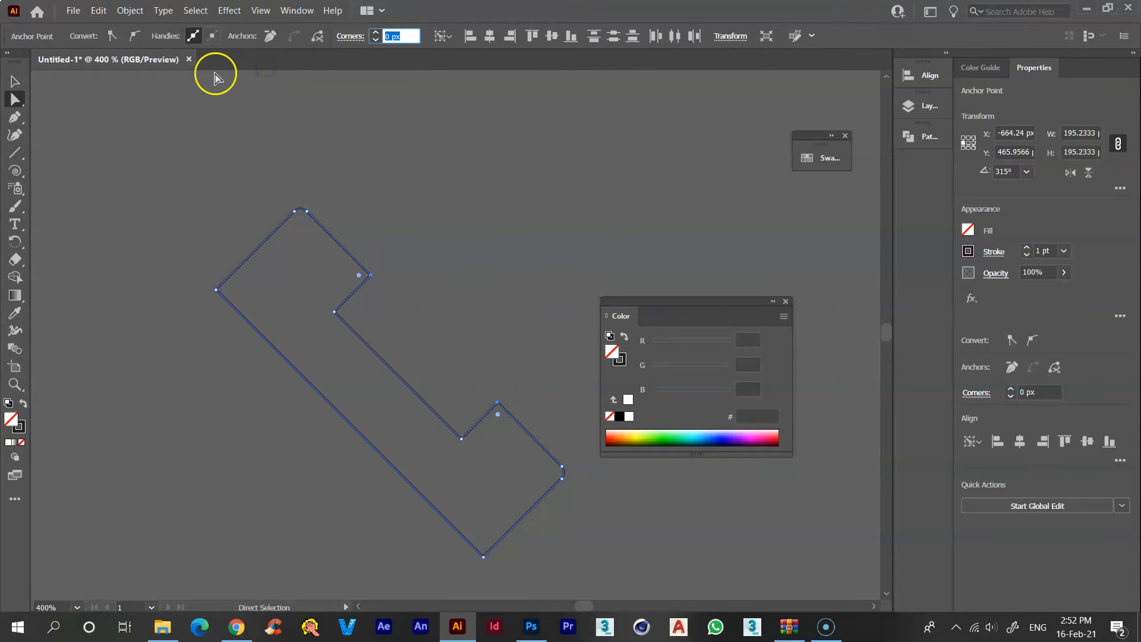
click(334, 311)
shift+click(461, 439)
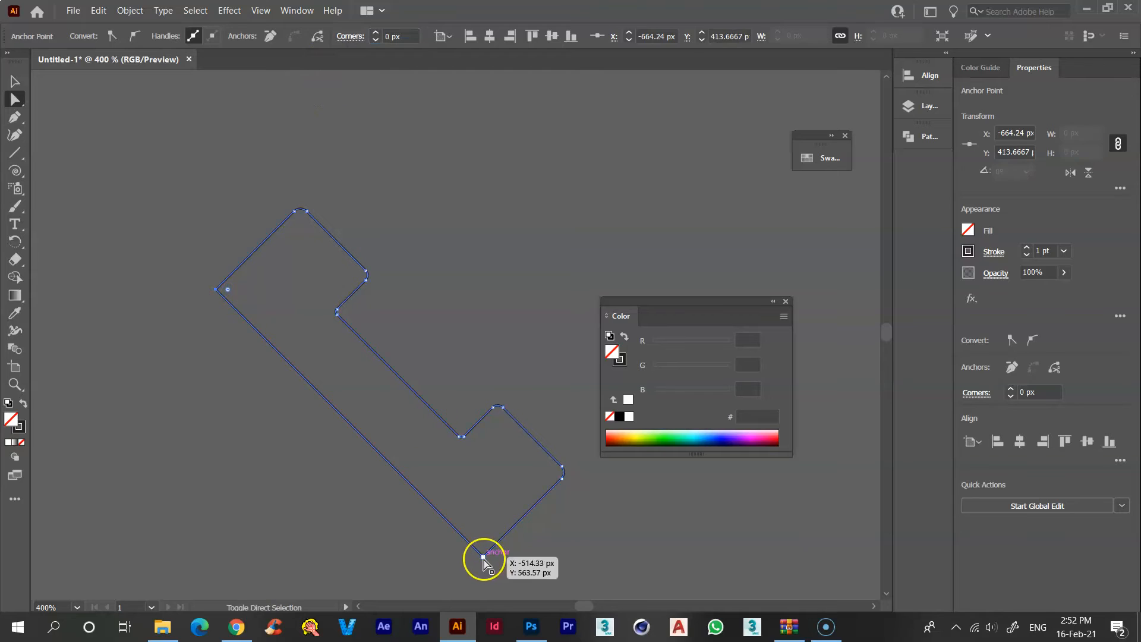
Step: Round the two back corners of the handset to a radius of about 62 px
drag(479, 535, 480, 401)
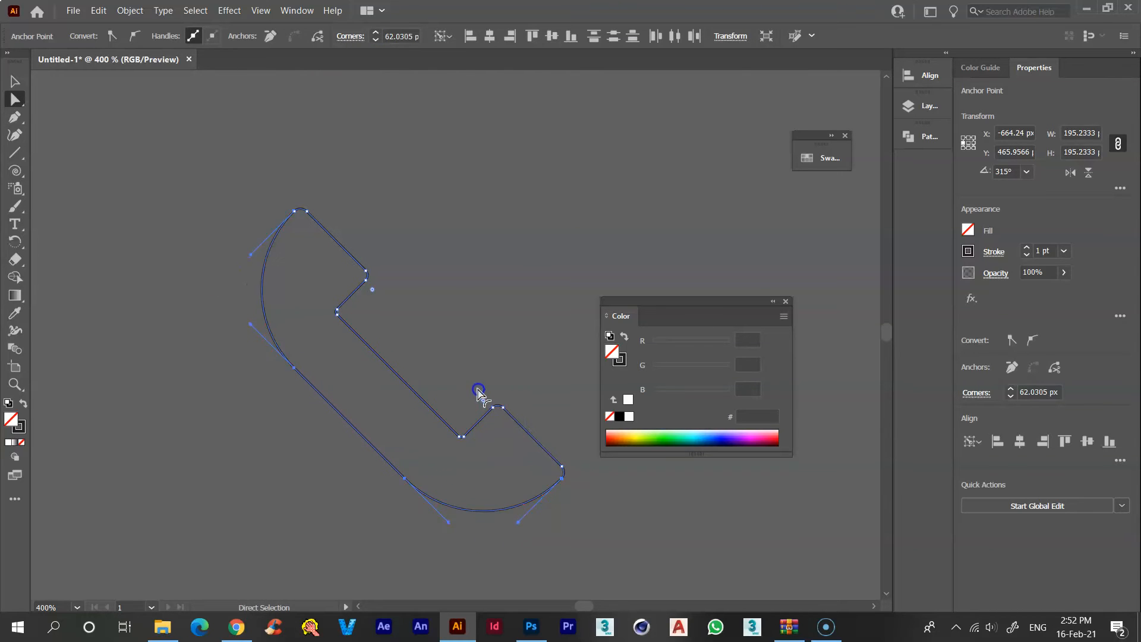
click(479, 393)
Step: Increase the radius of both inner notch corners of the handset to 10 px
click(342, 312)
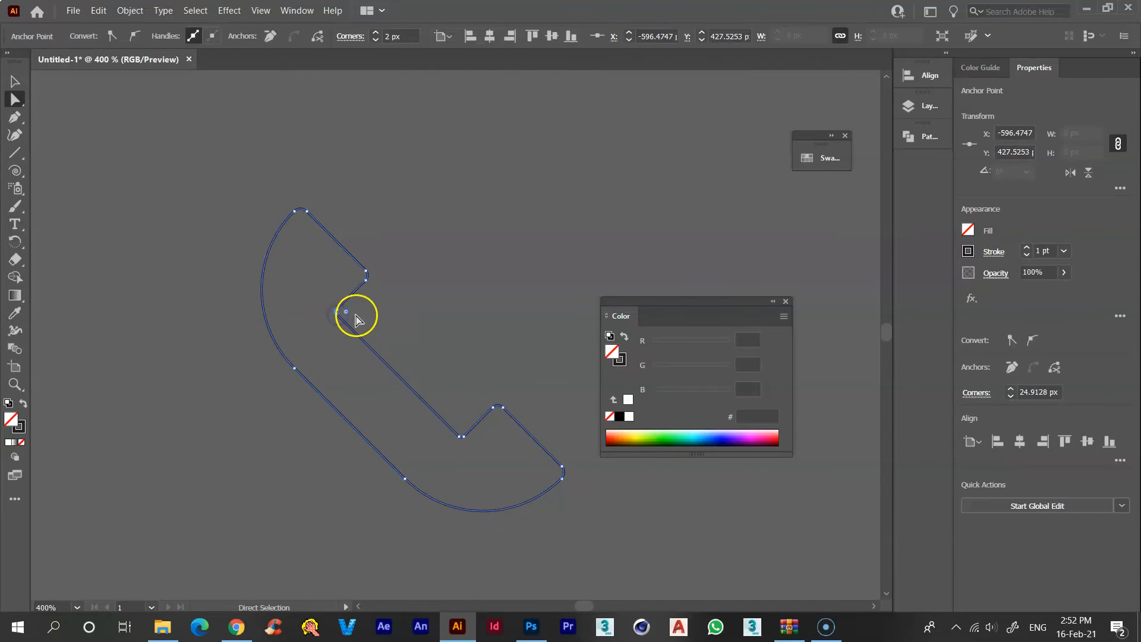
drag(362, 313, 363, 311)
click(467, 38)
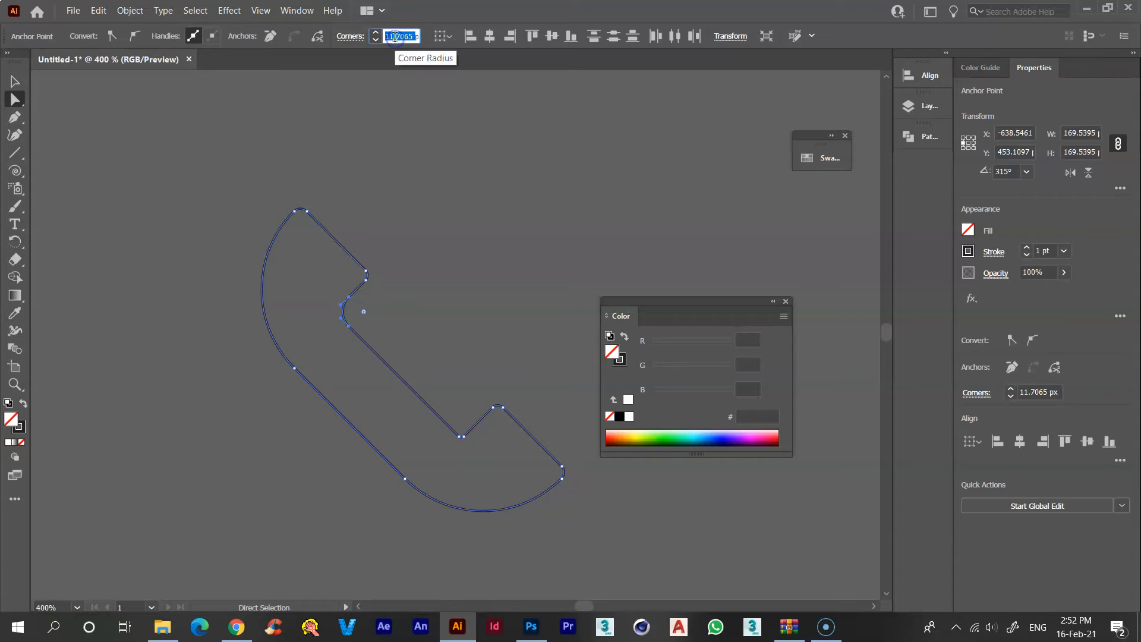
click(463, 438)
click(397, 35)
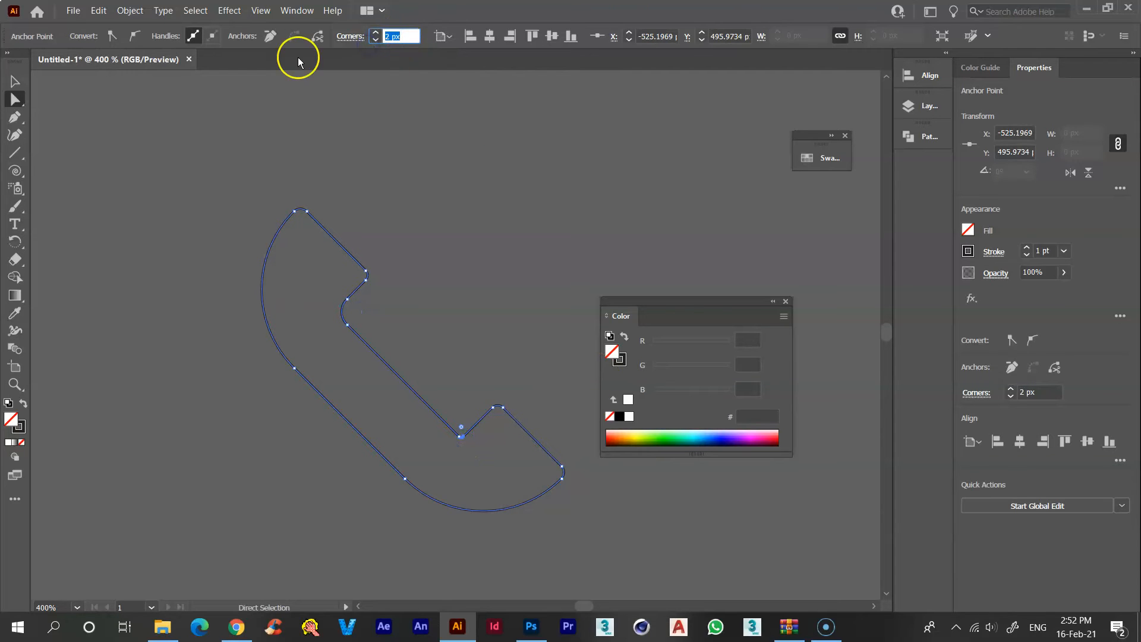
text(10)
key(Return)
click(513, 322)
Step: Set the radius of the upper earpiece corner next to the notch to 15 px
click(329, 234)
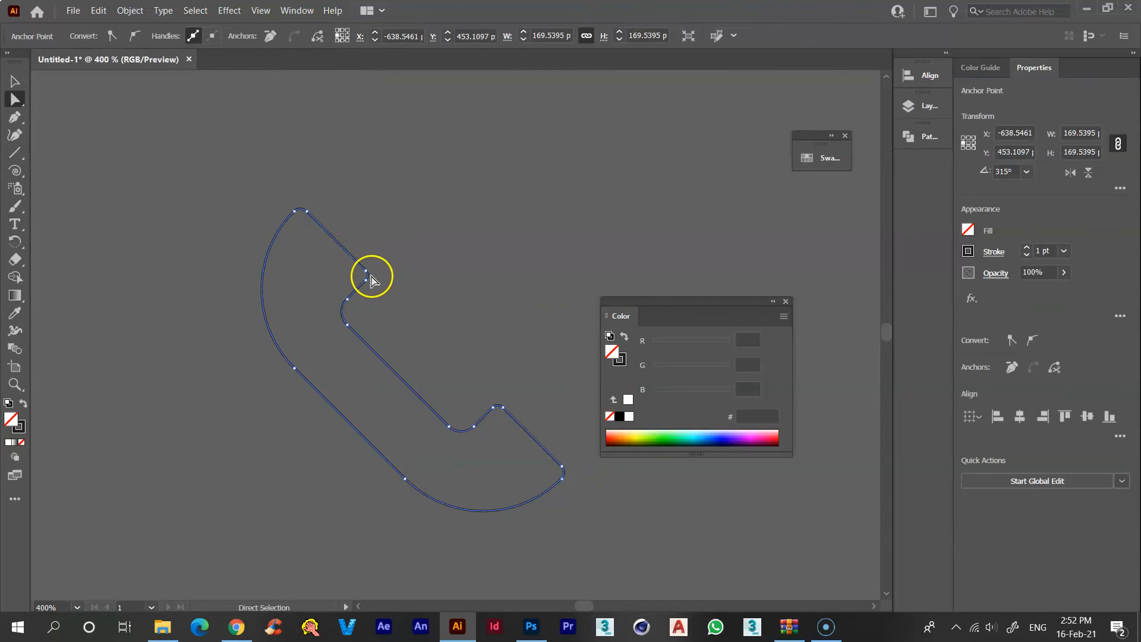
click(368, 279)
text(15)
key(Return)
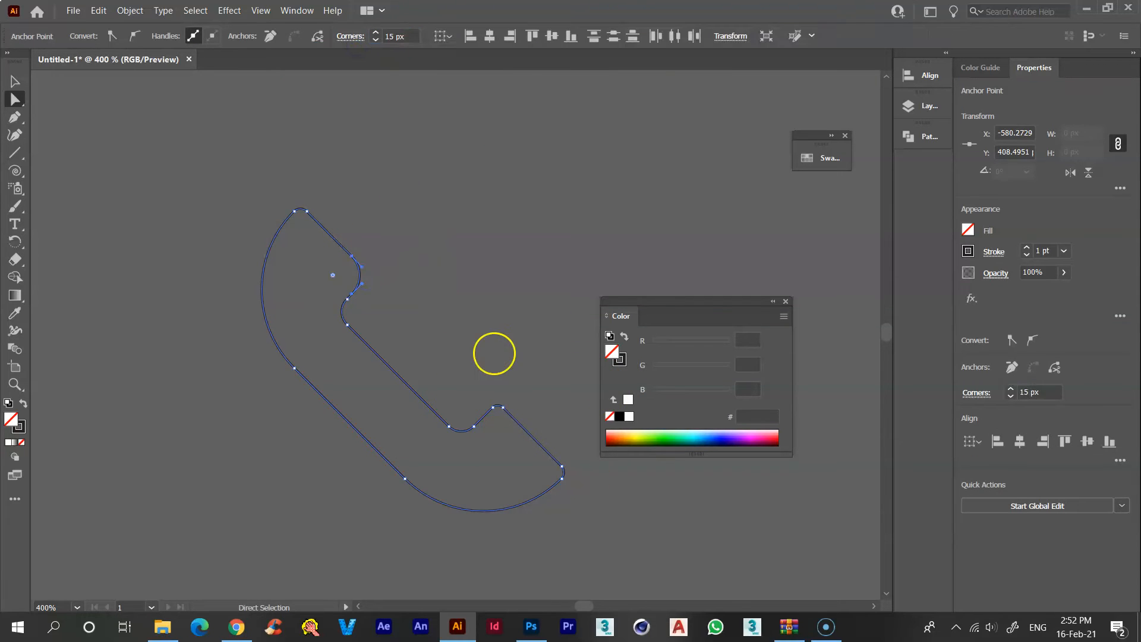
Step: Round the mouthpiece corner next to the notch to 15 px and the earpiece's outer tip corner to 5 px
click(498, 409)
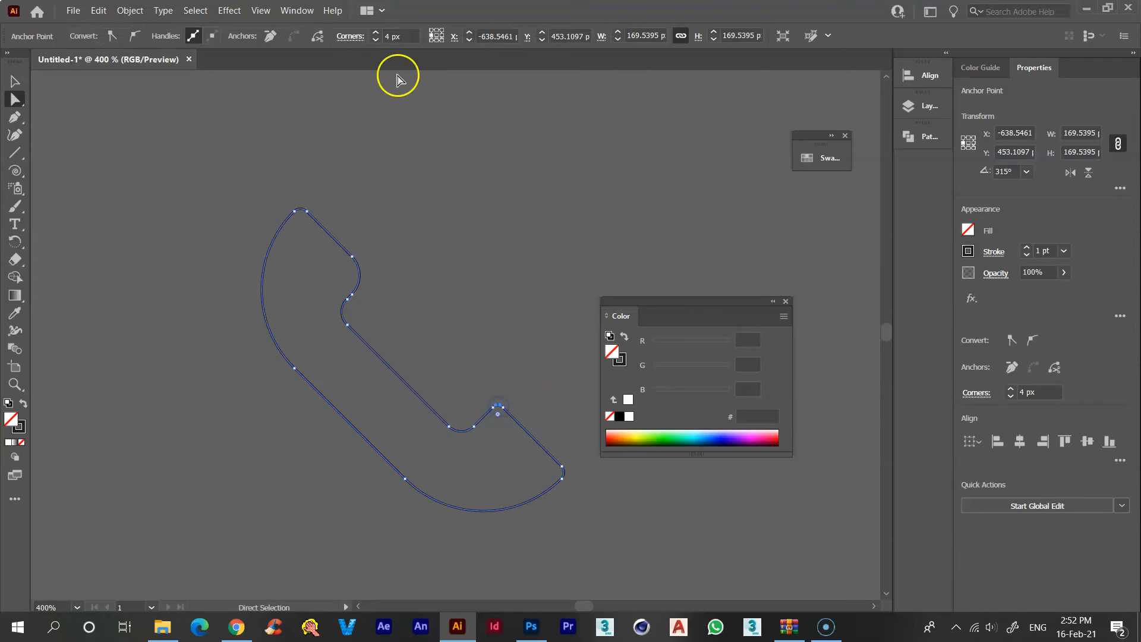
click(479, 166)
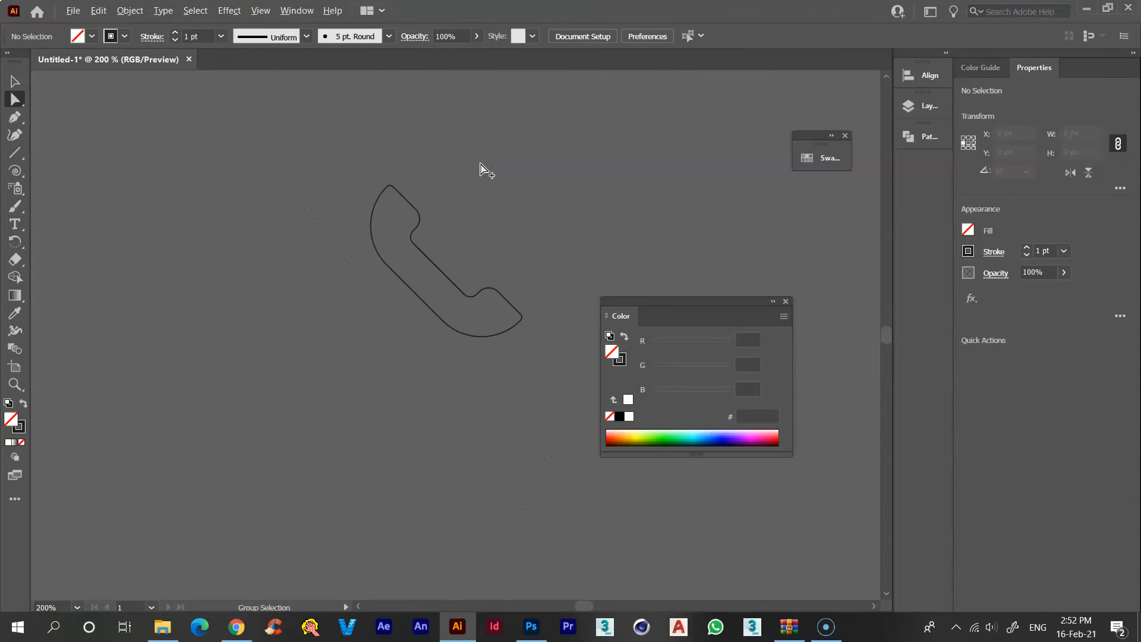
click(299, 210)
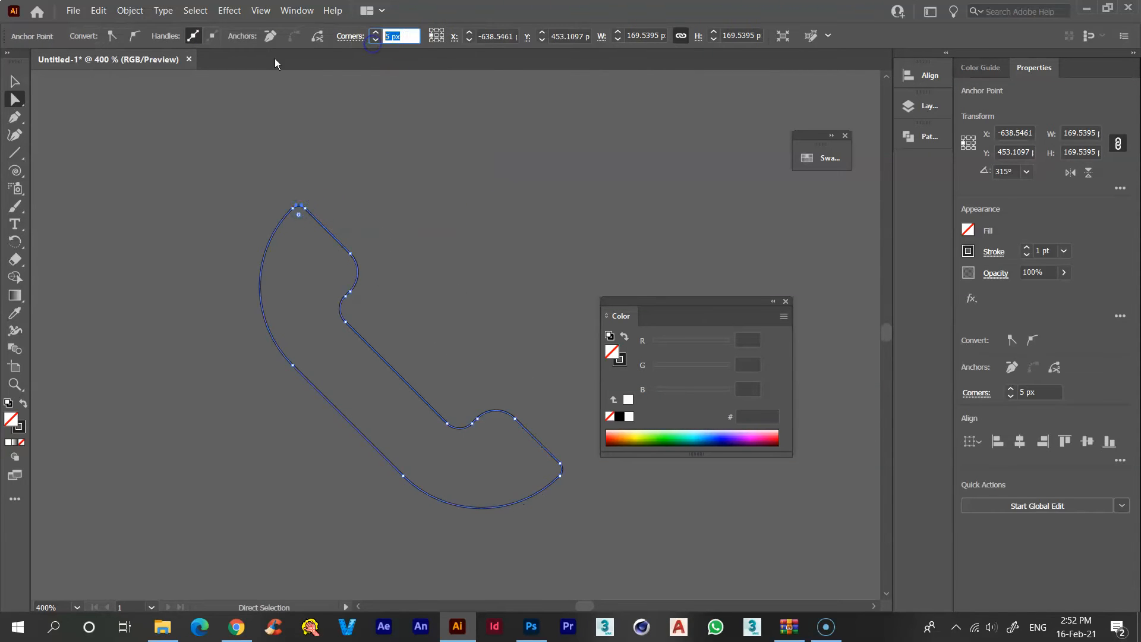
drag(300, 236, 302, 236)
click(368, 200)
click(300, 206)
scroll(300, 214, up, 3)
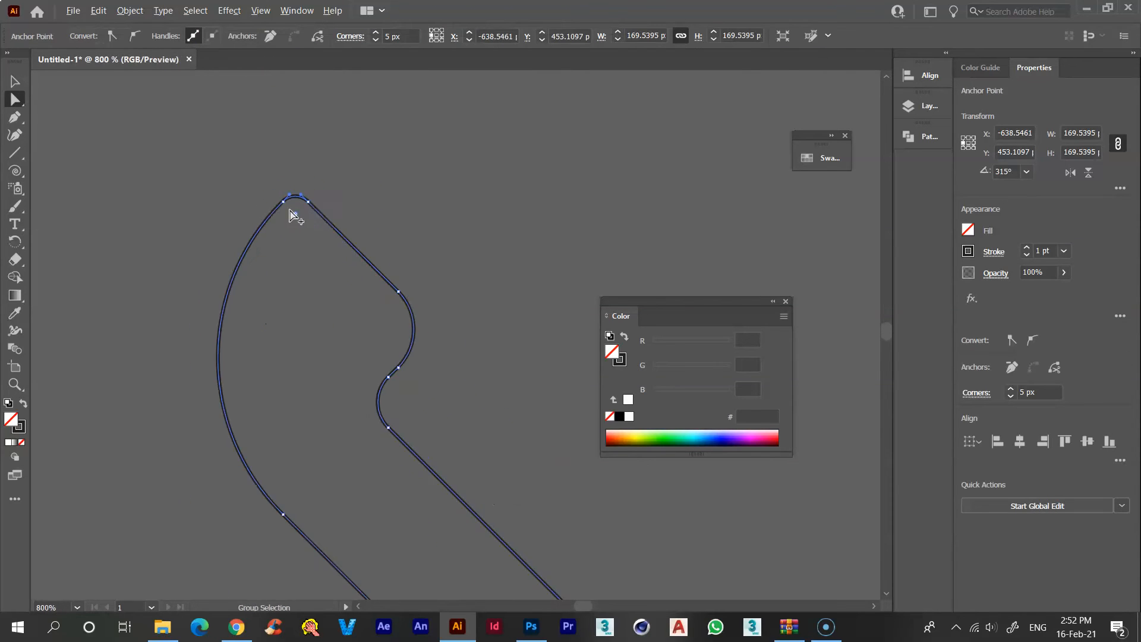
Step: Try moving the two anchor points of the earpiece tip's rounded corner
scroll(295, 216, up, 2)
click(265, 205)
drag(262, 208, 233, 191)
key(ctrl+z)
click(318, 38)
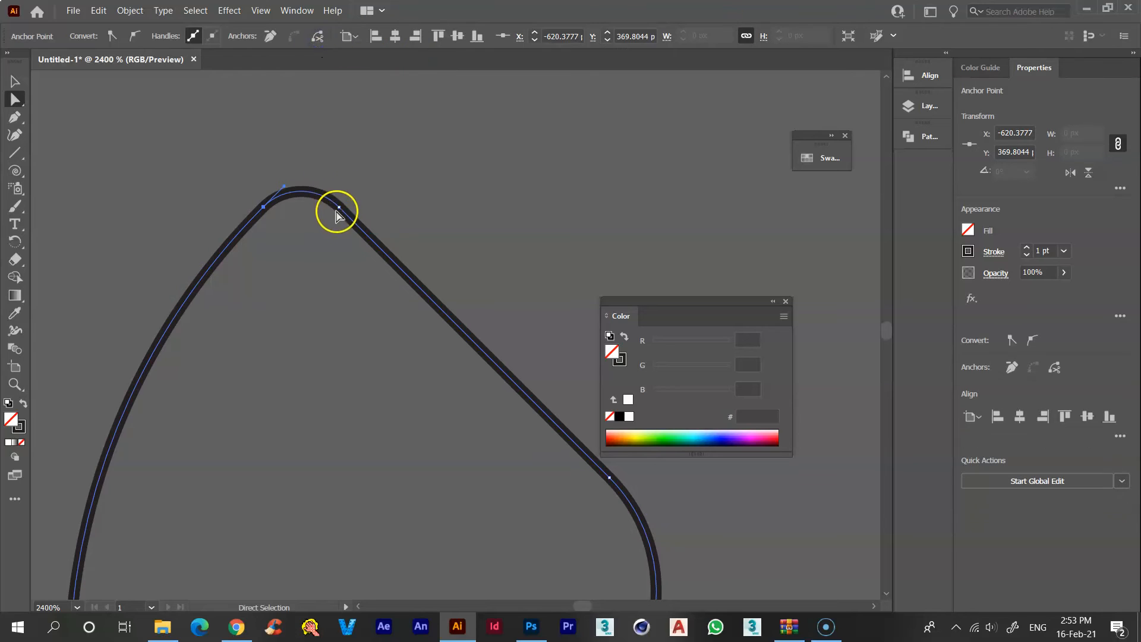
drag(340, 211, 396, 197)
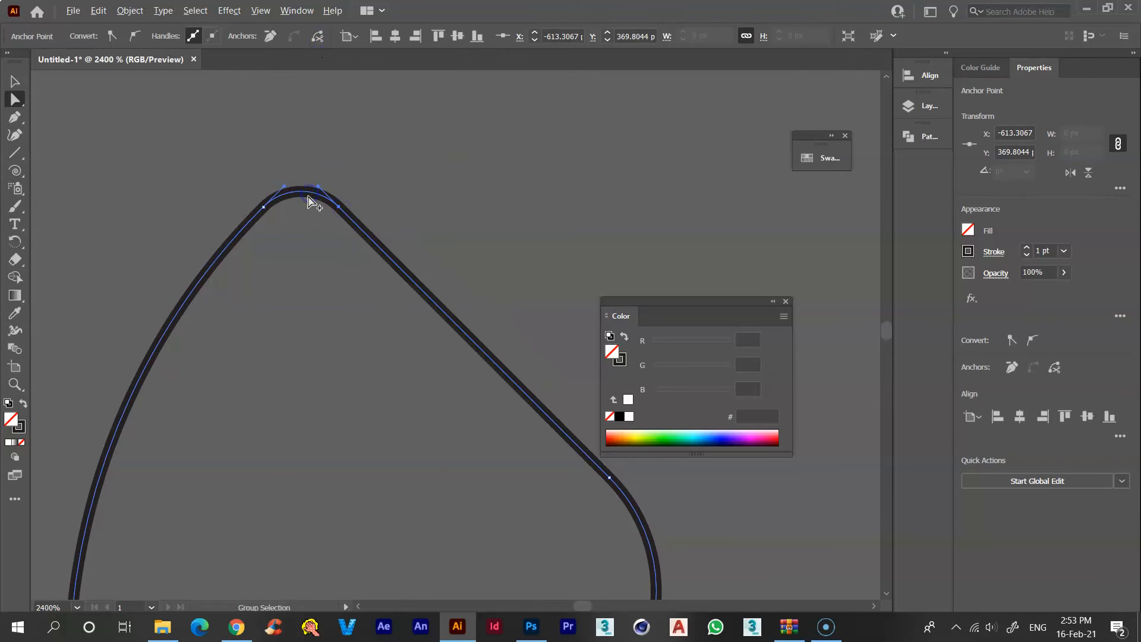
Step: Try moving anchor points on the mouthpiece's two rounded corners, undoing each attempt
scroll(395, 178, down, 4)
drag(562, 158, 412, 116)
drag(457, 322, 418, 261)
scroll(512, 412, up, 4)
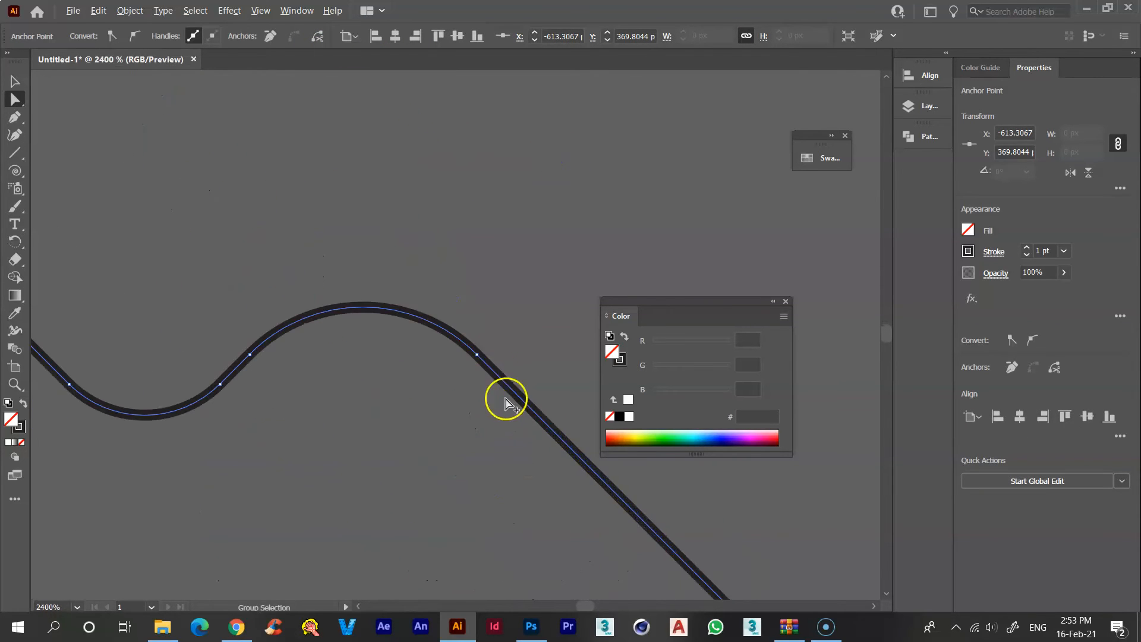
drag(477, 355, 505, 326)
key(ctrl+z)
scroll(323, 372, down, 4)
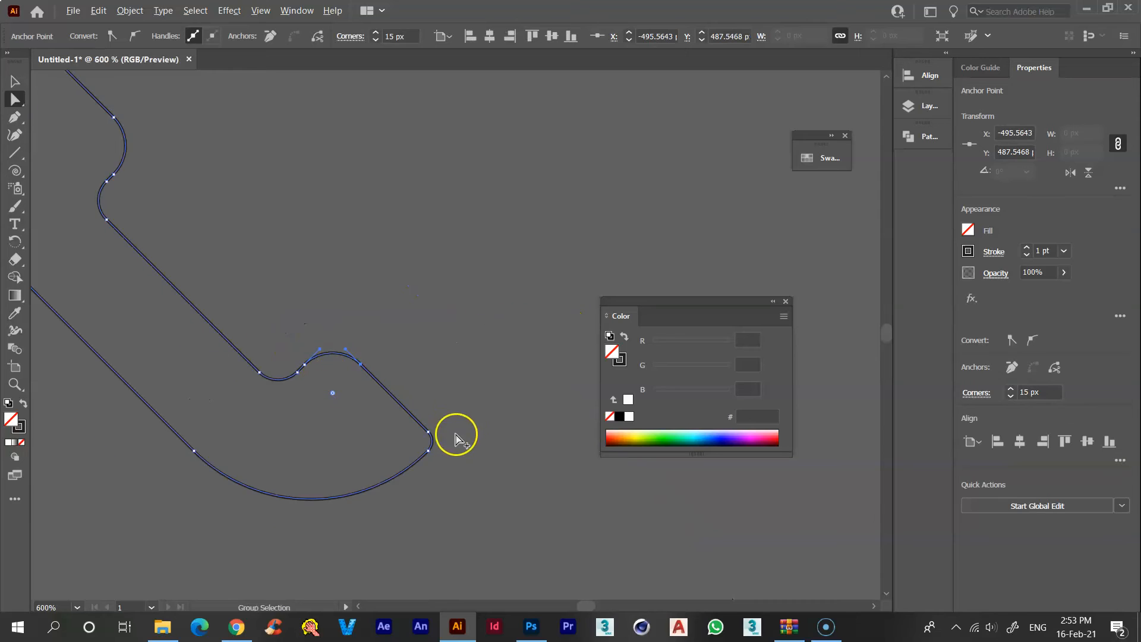
scroll(458, 430, up, 4)
drag(366, 395, 401, 388)
key(ctrl+z)
drag(366, 470, 405, 467)
key(ctrl+z)
click(571, 425)
Step: Fill the handset with white and remove its stroke
scroll(543, 440, down, 8)
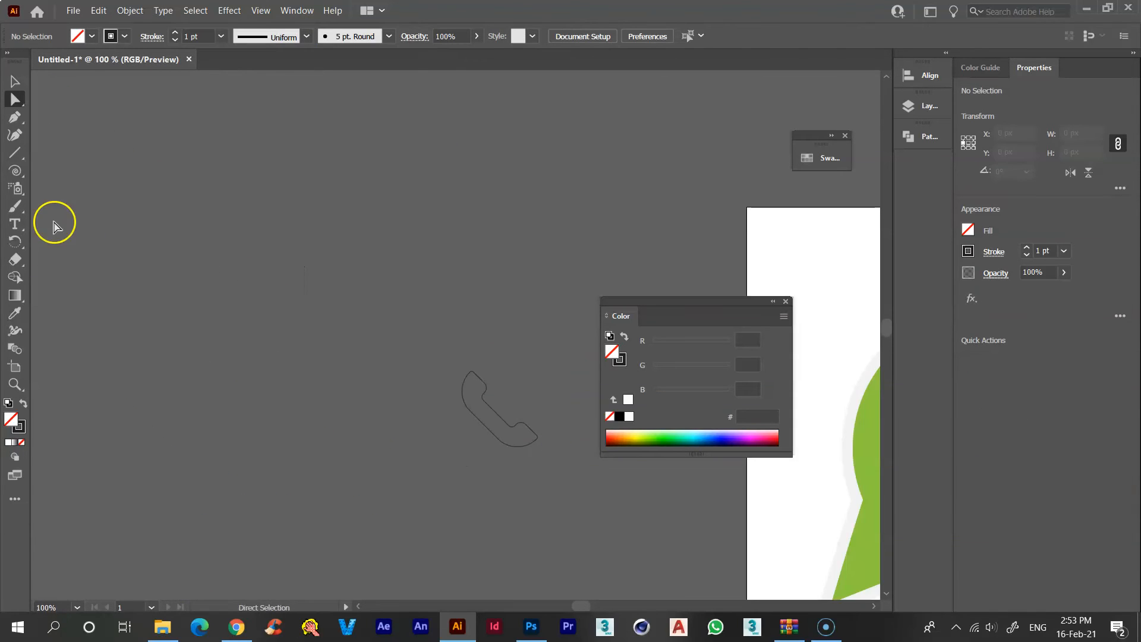
click(20, 84)
drag(560, 367, 214, 279)
key(d)
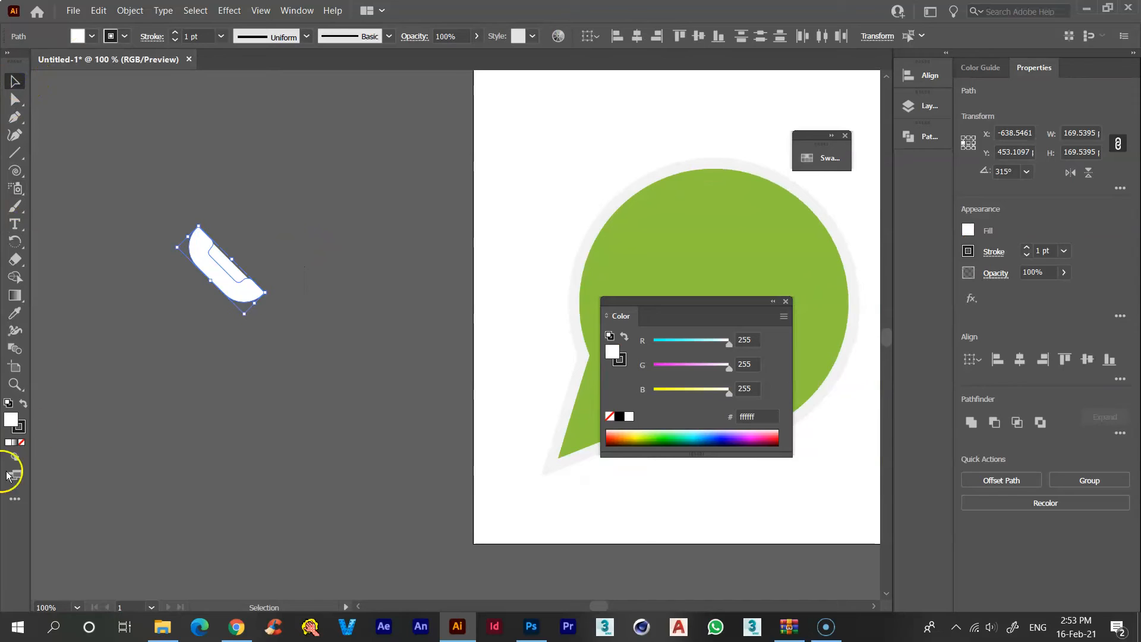
click(23, 443)
click(191, 380)
click(15, 99)
drag(216, 265, 283, 321)
right_click(284, 323)
click(369, 415)
click(288, 390)
Step: Move the white handset over to the green speech bubble and close the Color panel
click(15, 82)
drag(357, 289, 161, 219)
drag(58, 222, 651, 270)
click(689, 218)
click(785, 301)
Step: Move the speech bubble off the artboard onto the empty canvas and fit the handset inside it, enlarged to about 390 px
scroll(666, 270, down, 2)
drag(686, 152, 420, 374)
drag(604, 300, 259, 313)
drag(435, 235, 720, 240)
click(659, 237)
scroll(576, 261, up, 1)
drag(658, 275, 805, 294)
scroll(665, 280, up, 2)
scroll(713, 290, up, 2)
scroll(628, 310, down, 3)
drag(708, 356, 662, 296)
scroll(369, 389, down, 1)
click(669, 369)
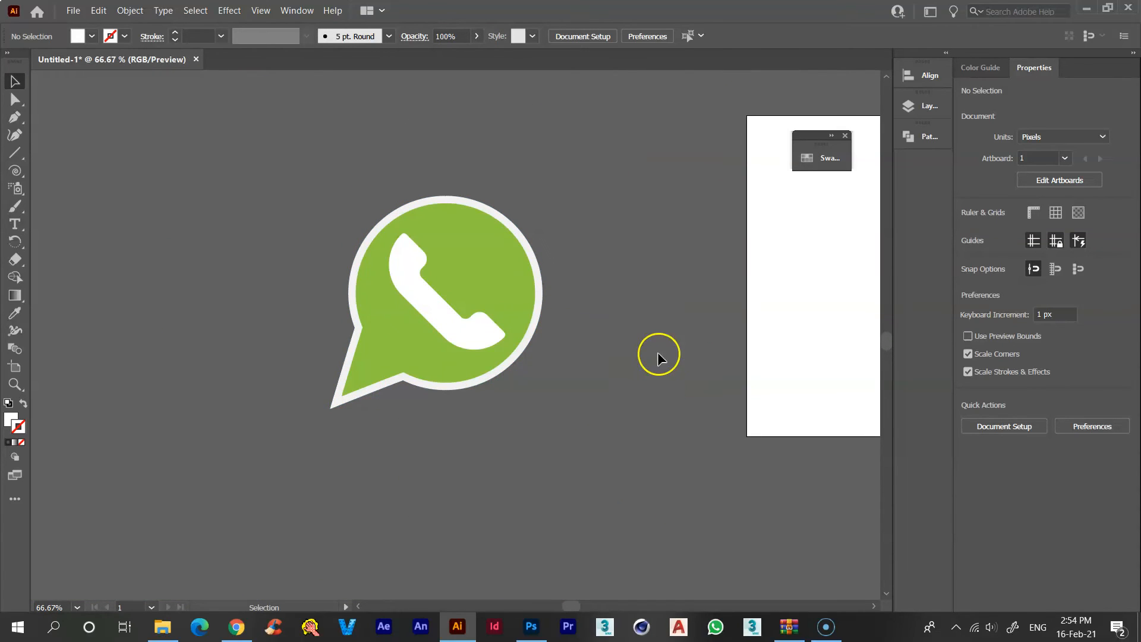
Step: Duplicate the whole bubble-and-handset icon directly beside the original, between it and the artboard
drag(663, 372, 574, 337)
drag(511, 140, 141, 462)
drag(497, 330, 418, 319)
drag(327, 249, 517, 275)
click(483, 450)
Step: Add a Drop Shadow effect to the handset of the duplicated icon
click(473, 276)
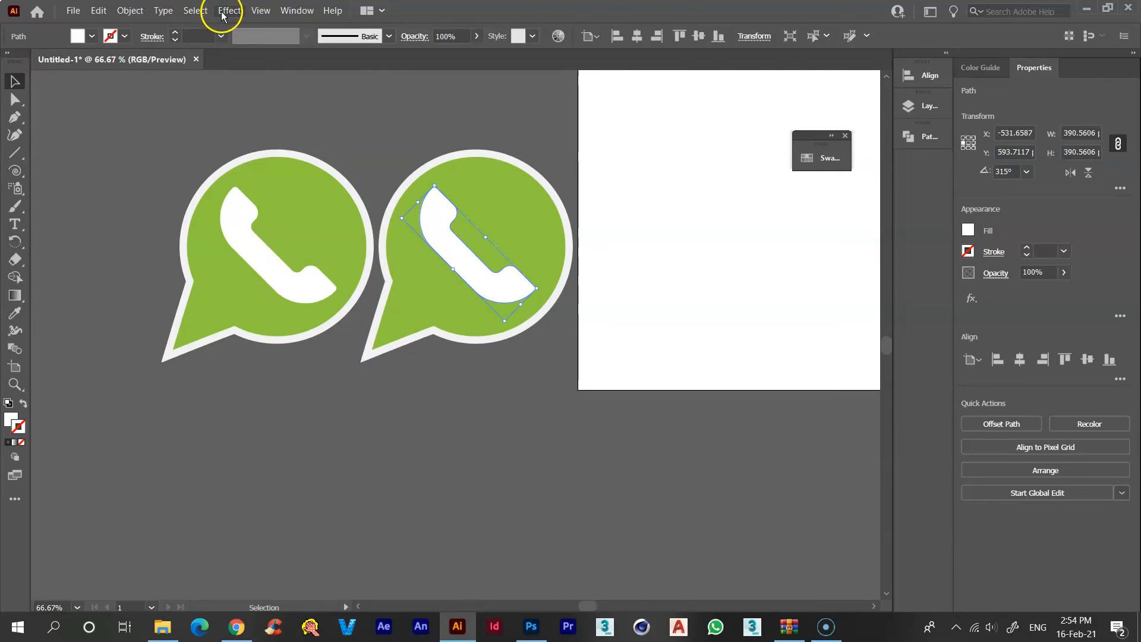
click(228, 11)
mouse_move(293, 201)
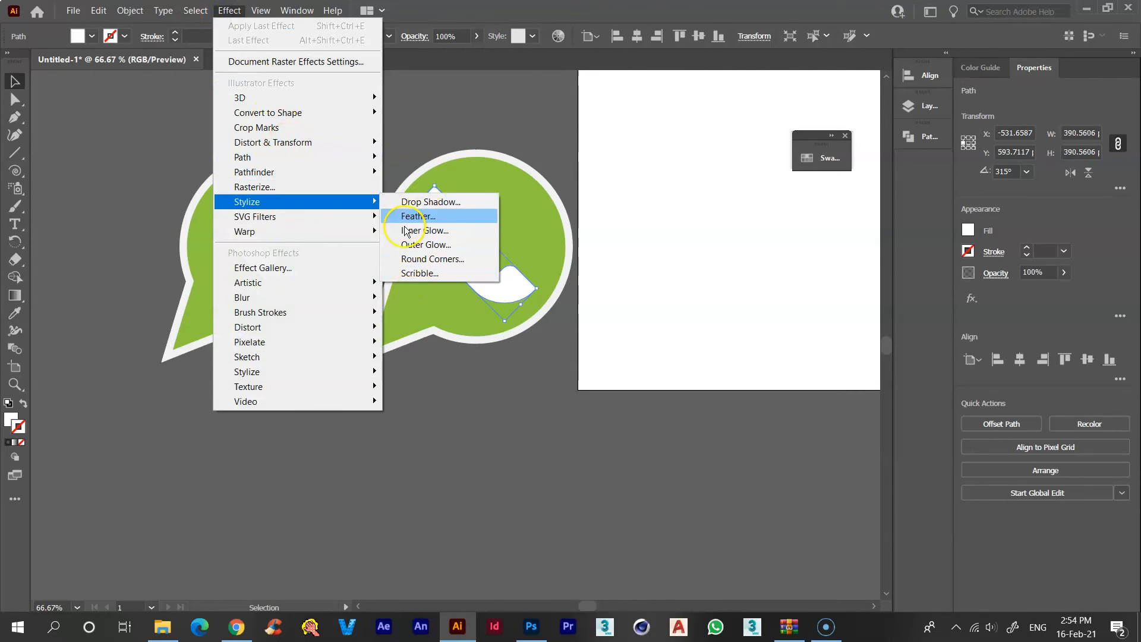
click(416, 203)
click(838, 409)
Step: Expand the duplicated bubble's fill and stroke into separate shapes and ungroup them
click(502, 339)
click(131, 10)
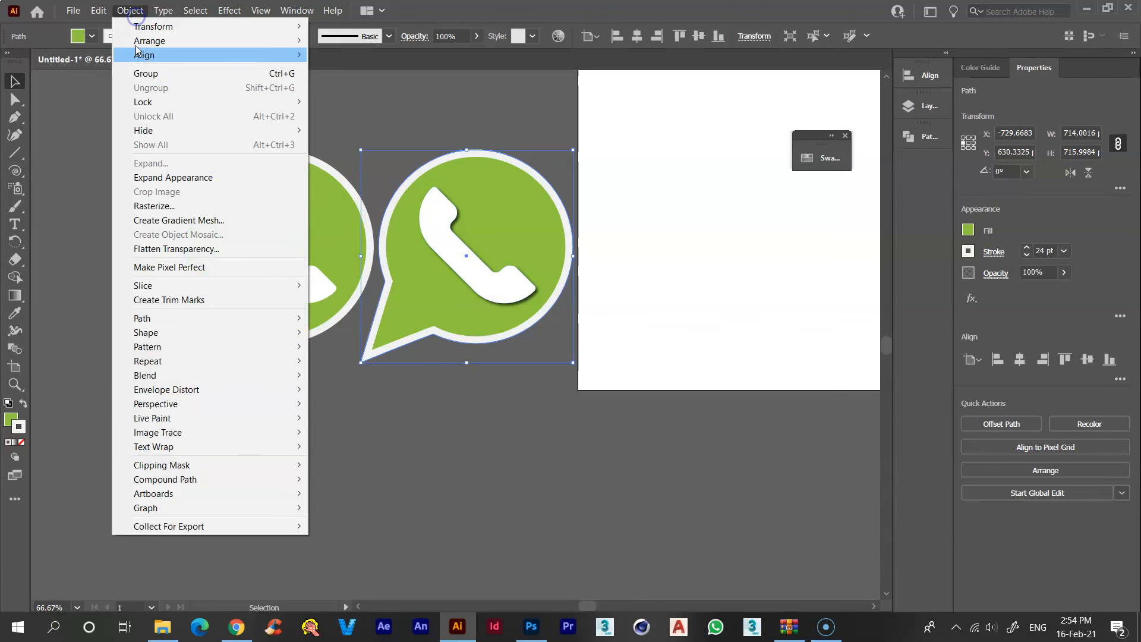
click(153, 178)
click(130, 10)
click(143, 165)
right_click(439, 310)
click(473, 416)
click(399, 420)
Step: Apply the same drop shadow to the white outline shape of the duplicated bubble
click(372, 356)
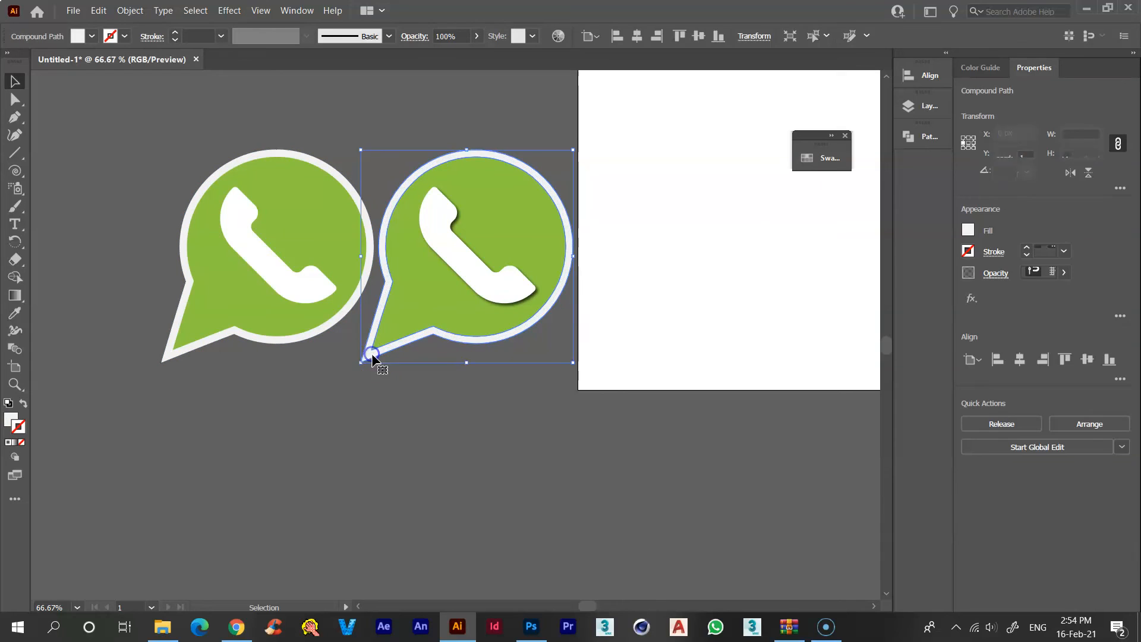
drag(369, 356, 350, 381)
key(ctrl+z)
click(219, 16)
click(229, 28)
click(409, 464)
Step: Move the complete shadowed icon onto the white artboard
drag(529, 405, 441, 412)
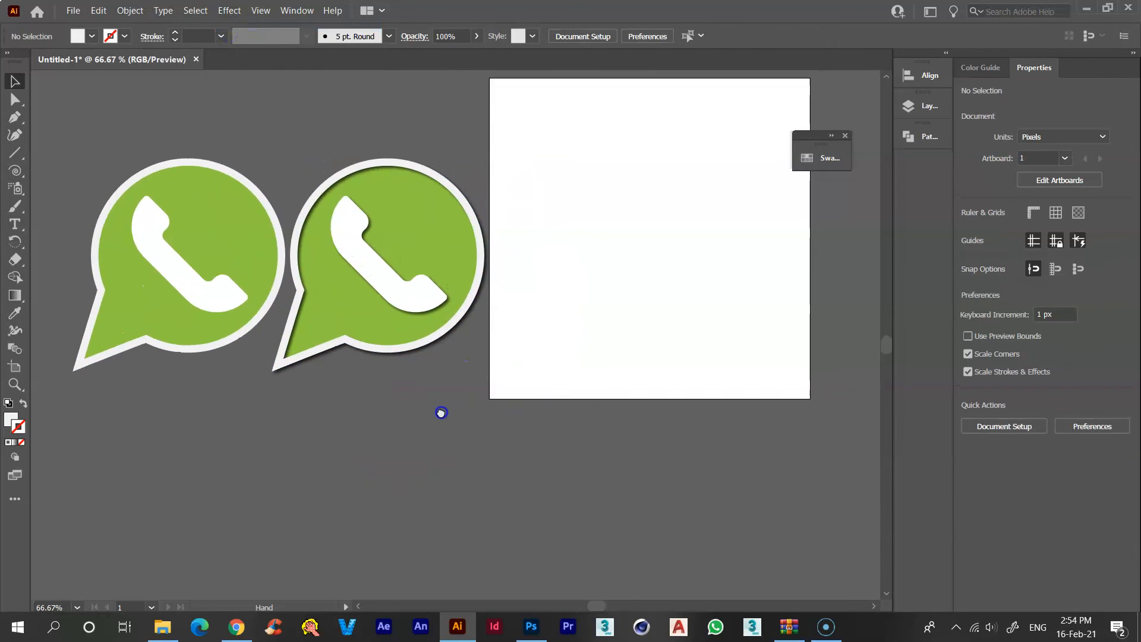
drag(296, 390, 296, 390)
drag(426, 384, 373, 338)
drag(364, 289, 638, 287)
click(602, 383)
drag(717, 334, 674, 364)
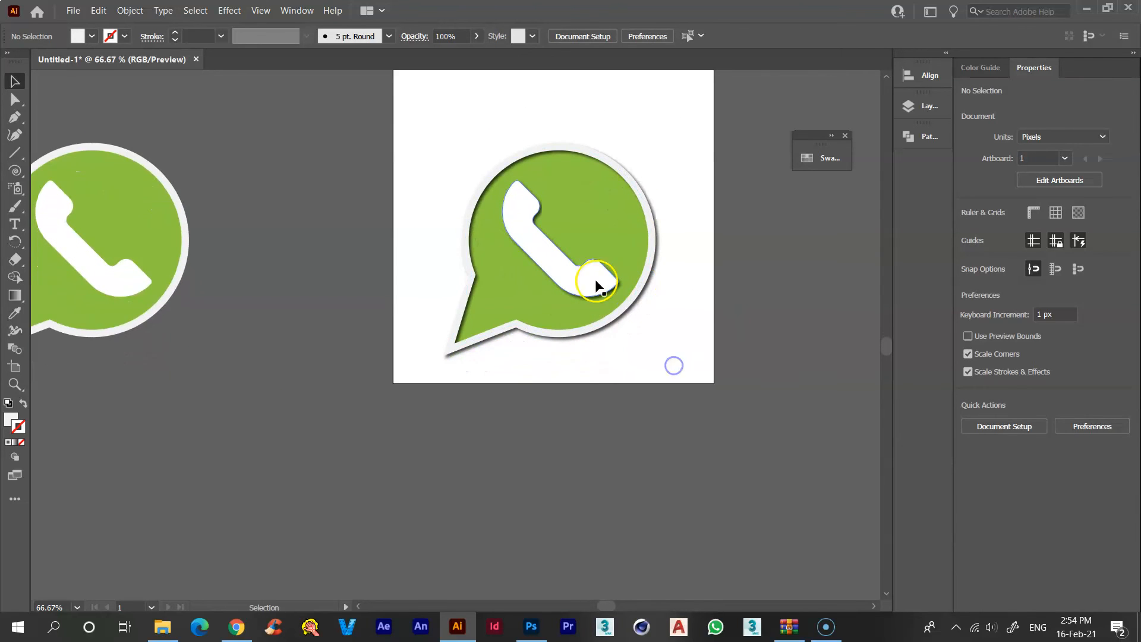
Step: Try an Inner Glow effect on the handset of the icon on the artboard
click(595, 280)
click(226, 12)
mouse_move(293, 208)
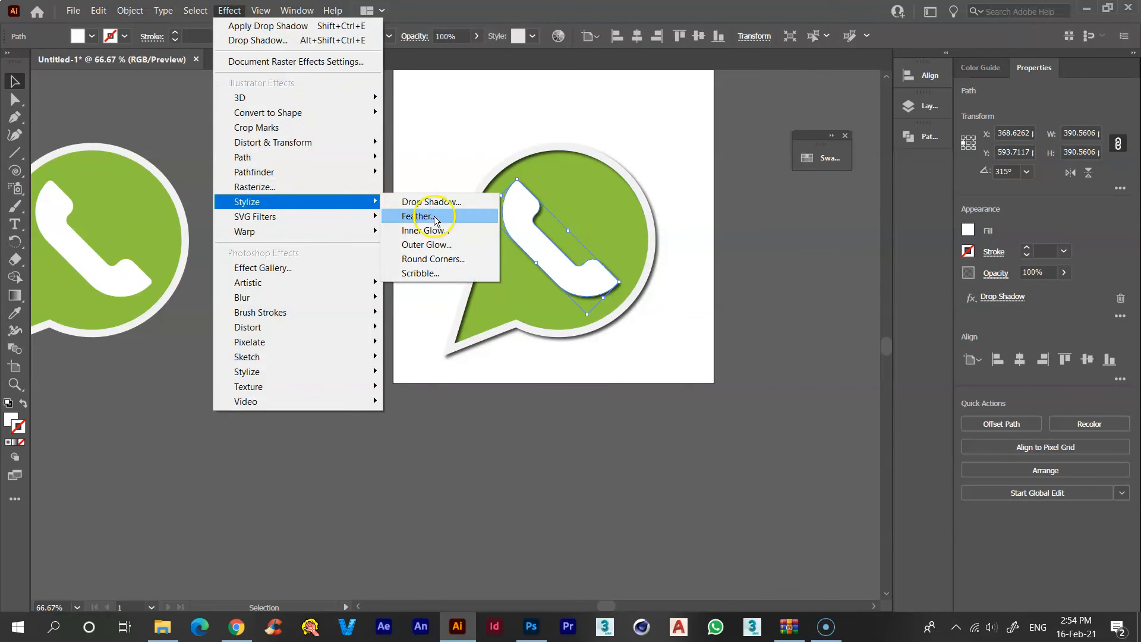
click(421, 228)
click(631, 359)
click(535, 451)
Step: View the finished icon on its artboard in full-screen mode
drag(542, 416, 523, 379)
key(ctrl+minus)
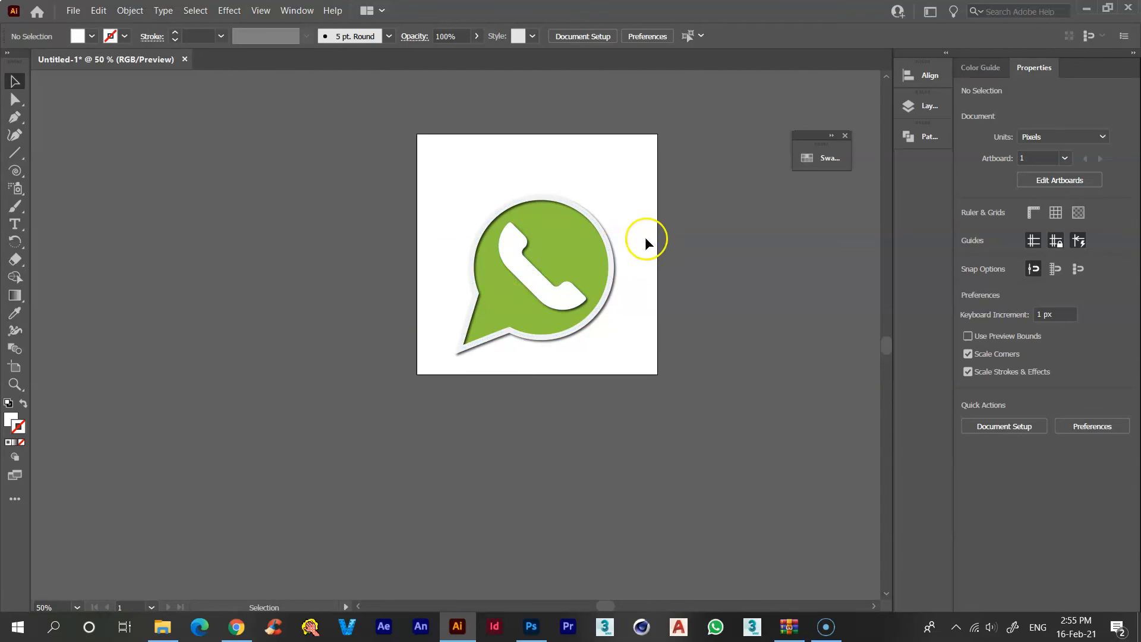
key(f)
key(f)
drag(686, 180, 841, 276)
scroll(791, 291, up, 1)
click(989, 265)
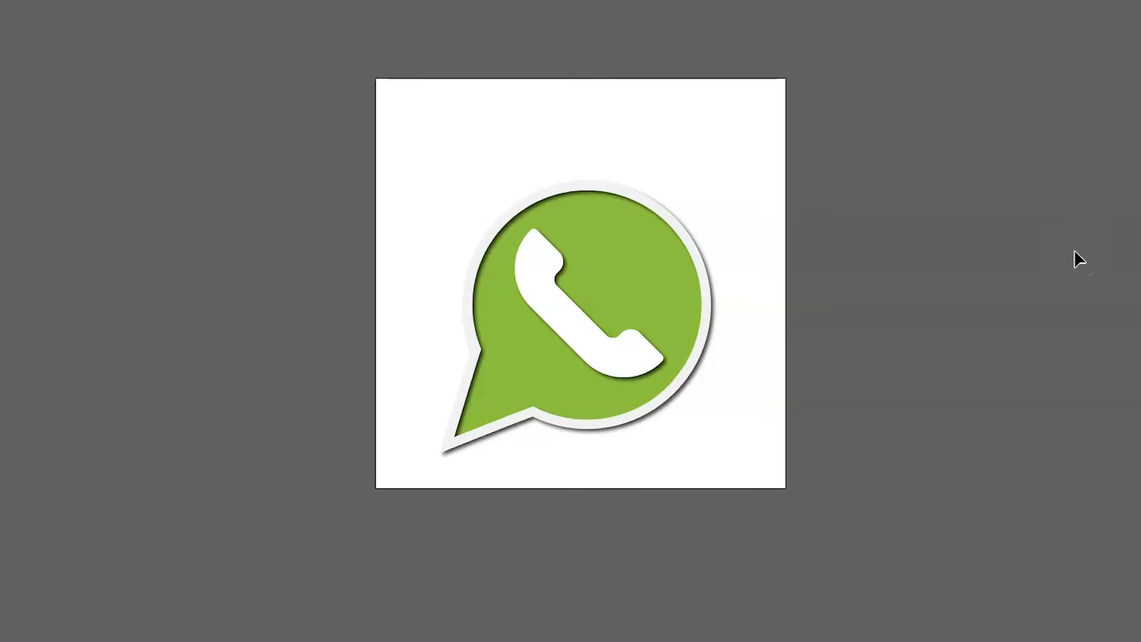